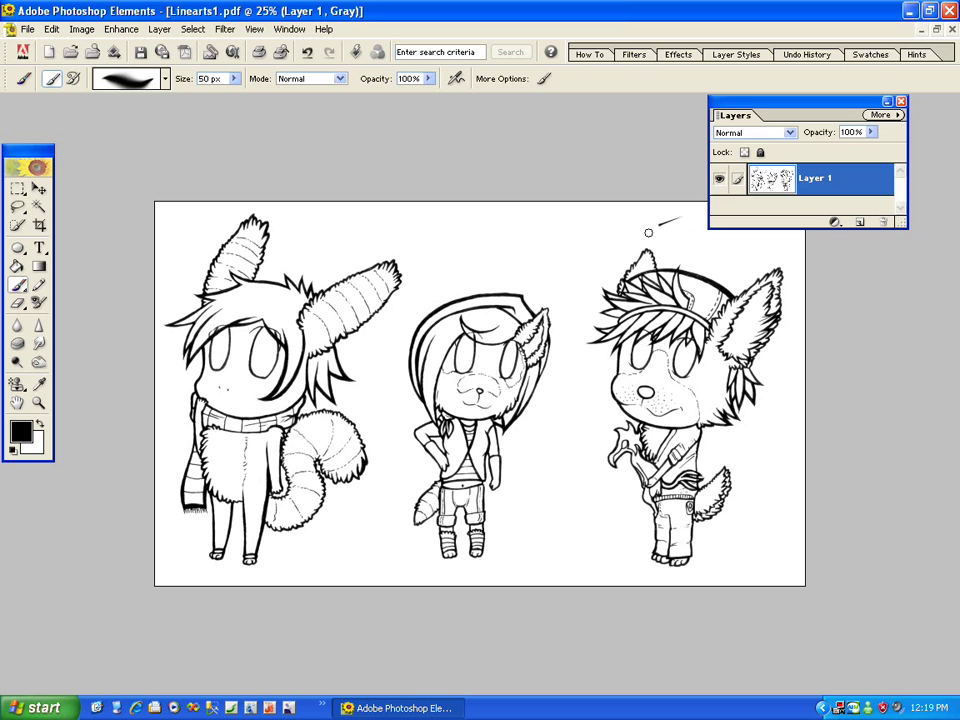
- Undo the stray brush stroke and marquee-select the full-height canvas area around the striped-tail character
{"action": "left_click", "coordinate": [51, 28]}
{"action": "left_click", "coordinate": [70, 43]}
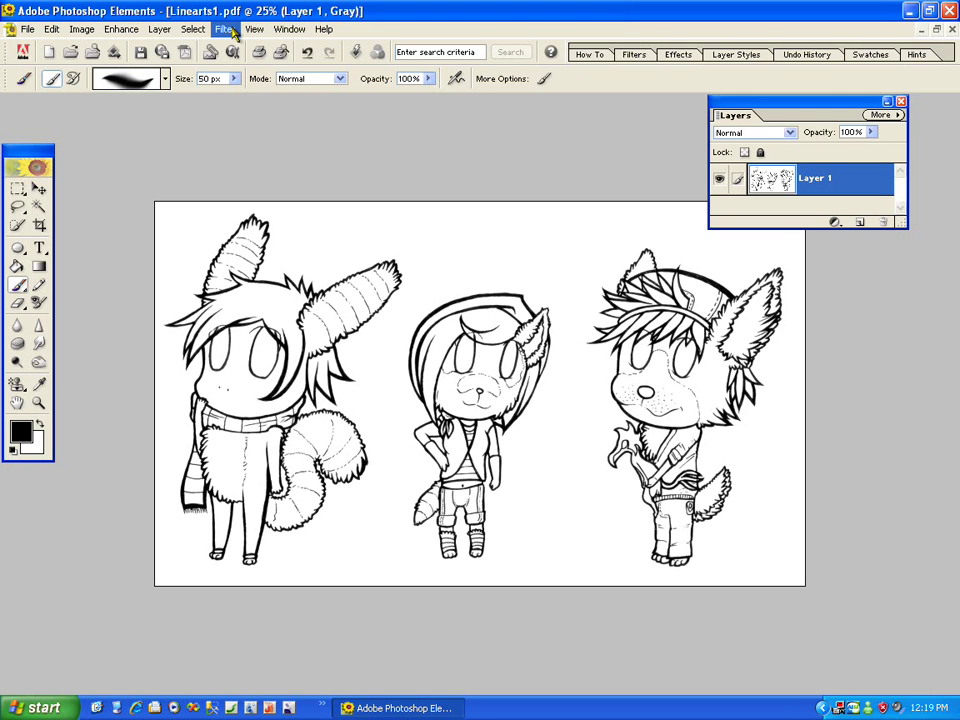
{"action": "left_click", "coordinate": [17, 188]}
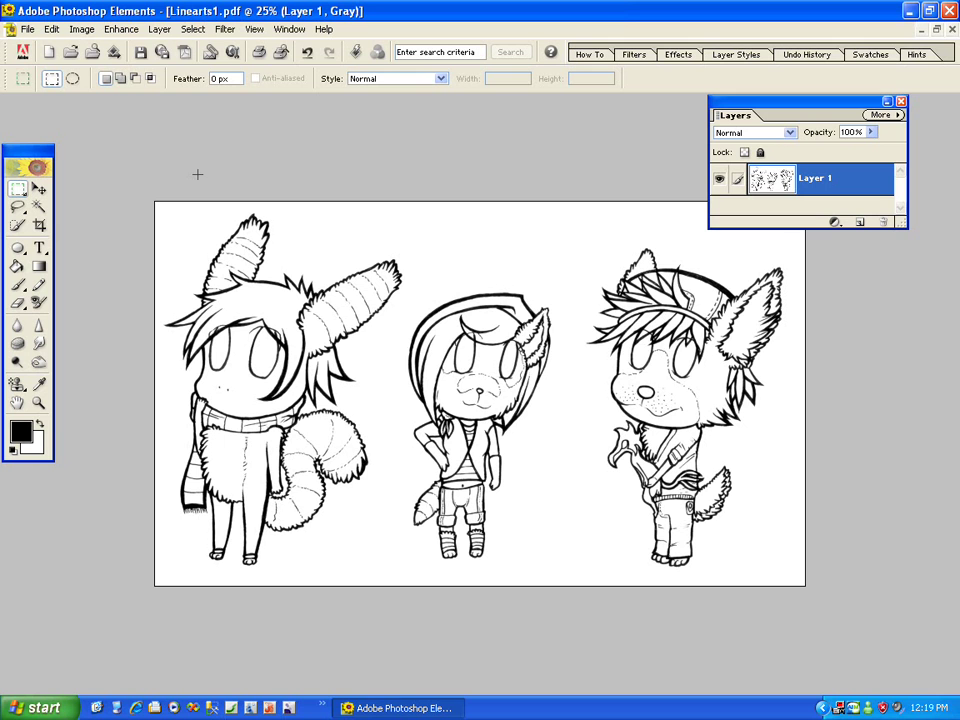
{"action": "left_click_drag", "start_coordinate": [265, 440], "coordinate": [410, 568]}
- Copy the selected striped-tail character's line art
{"action": "left_click", "coordinate": [51, 29]}
{"action": "mouse_move", "coordinate": [203, 35]}
{"action": "left_click", "coordinate": [210, 60]}
{"action": "left_click", "coordinate": [49, 28]}
{"action": "left_click", "coordinate": [75, 84]}
- Define a brush named "greyscale" from the selected character
{"action": "left_click", "coordinate": [51, 29]}
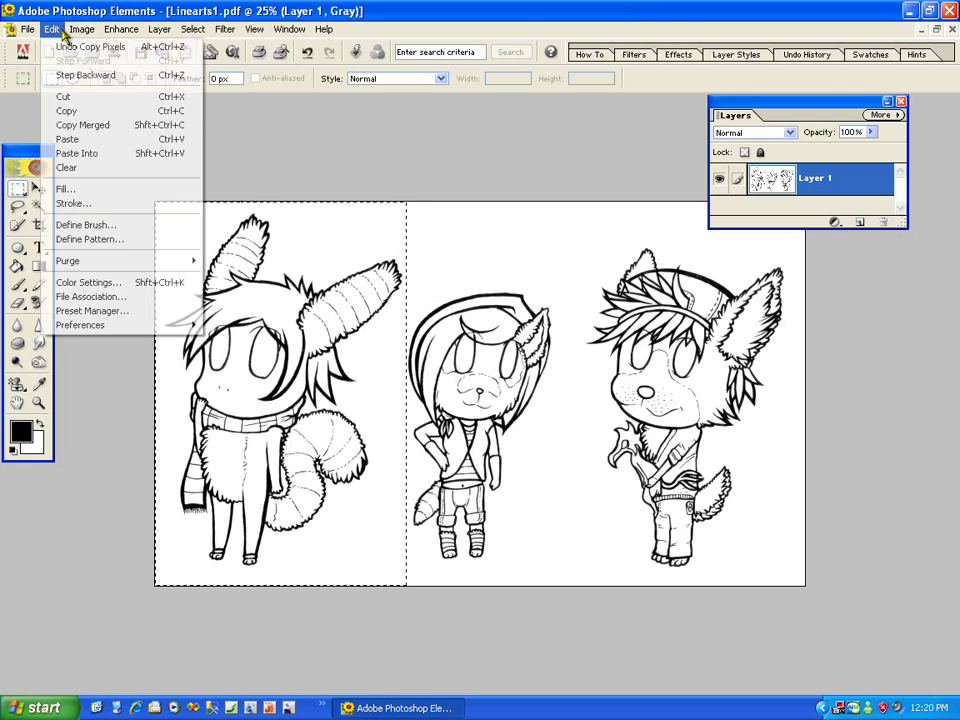
{"action": "left_click", "coordinate": [70, 224]}
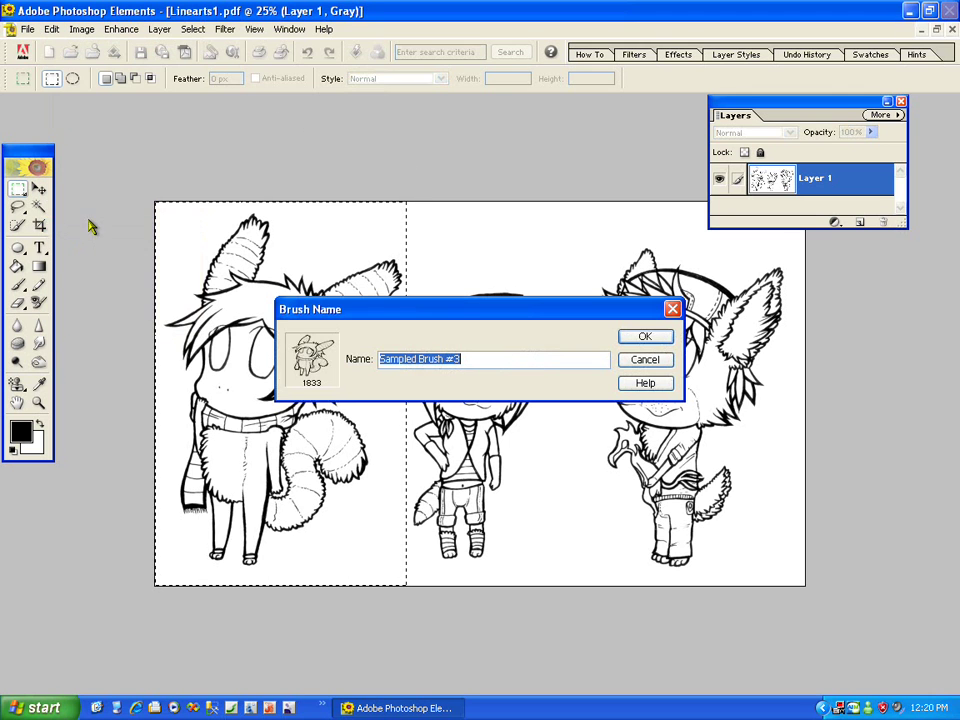
{"action": "type", "text": "greyscale"}
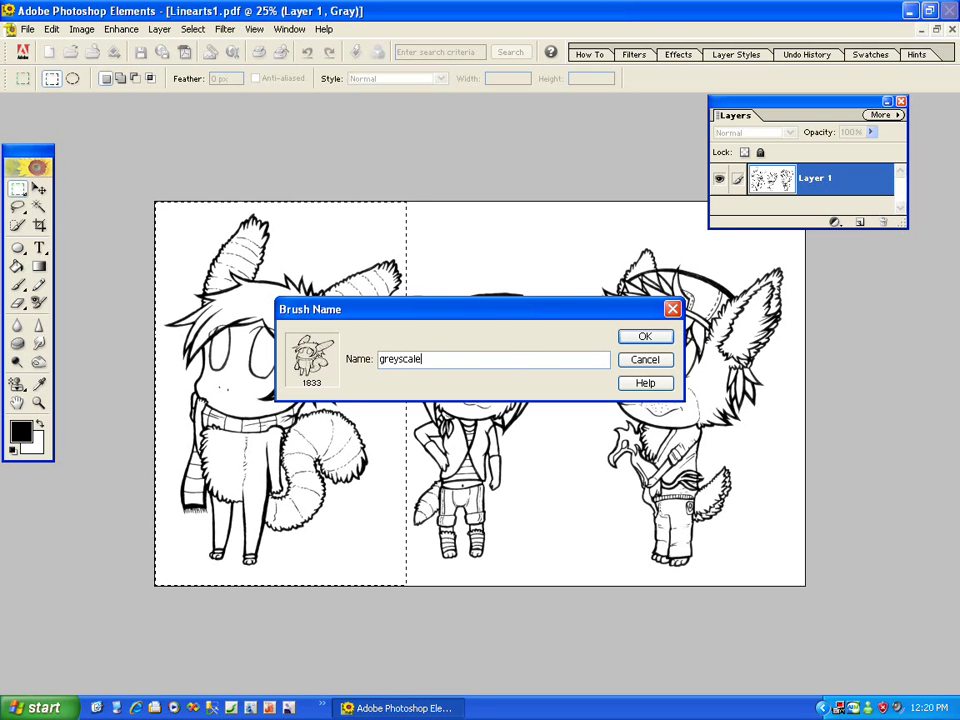
{"action": "key", "text": "Return"}
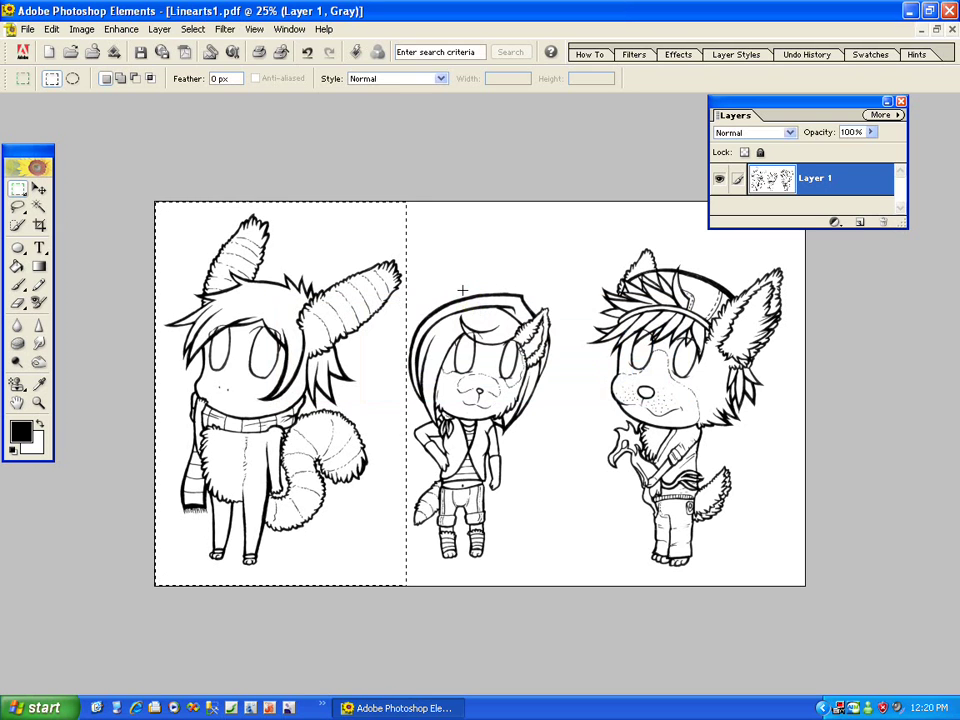
- Minimize the line-art document, create a new blank grayscale document and maximize it
{"action": "left_click", "coordinate": [919, 31]}
{"action": "left_click", "coordinate": [10, 29]}
{"action": "left_click", "coordinate": [90, 48]}
{"action": "left_click", "coordinate": [652, 206]}
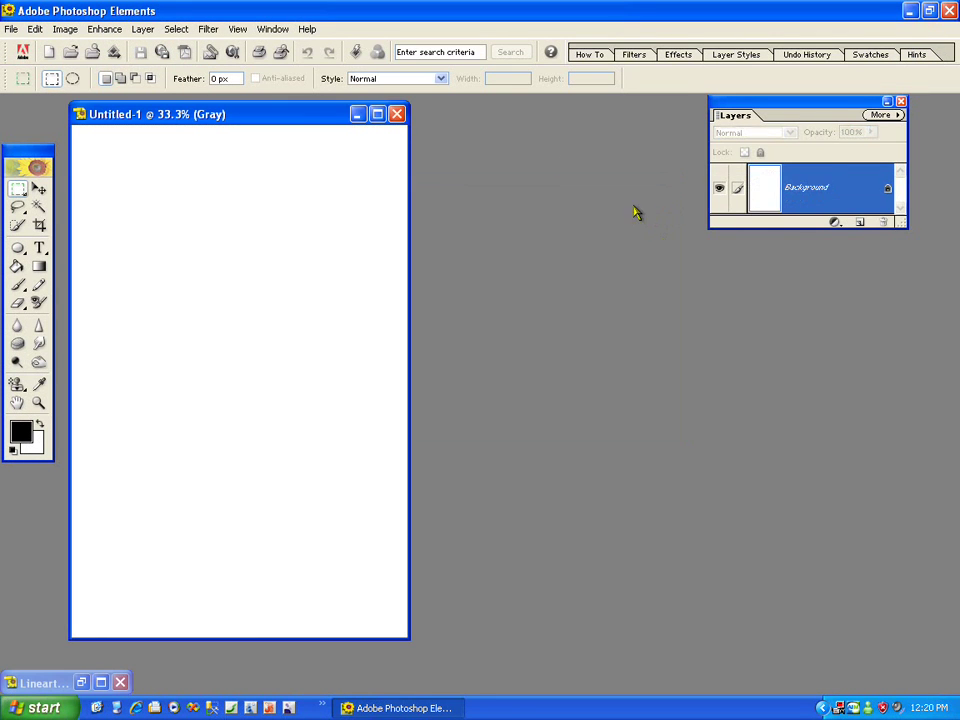
{"action": "left_click", "coordinate": [377, 114]}
- Add a new layer and stamp the character once at the canvas center with the 1833 px sampled brush
{"action": "left_click", "coordinate": [17, 284]}
{"action": "left_click", "coordinate": [860, 223]}
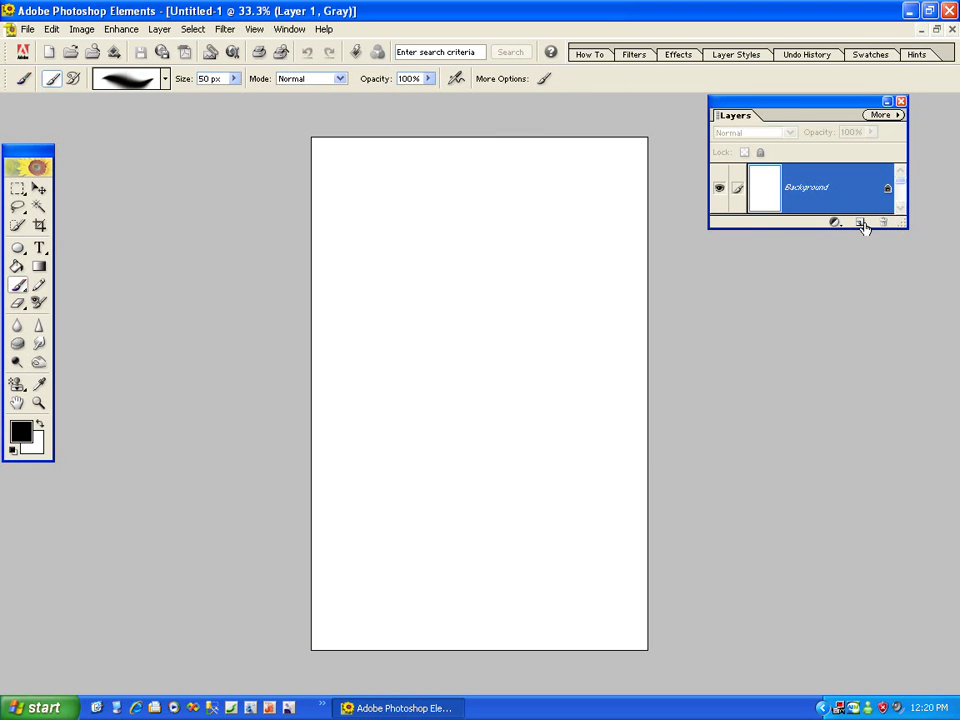
{"action": "left_click", "coordinate": [165, 78]}
{"action": "left_click_drag", "start_coordinate": [194, 135], "coordinate": [197, 228]}
{"action": "double_click", "coordinate": [137, 219]}
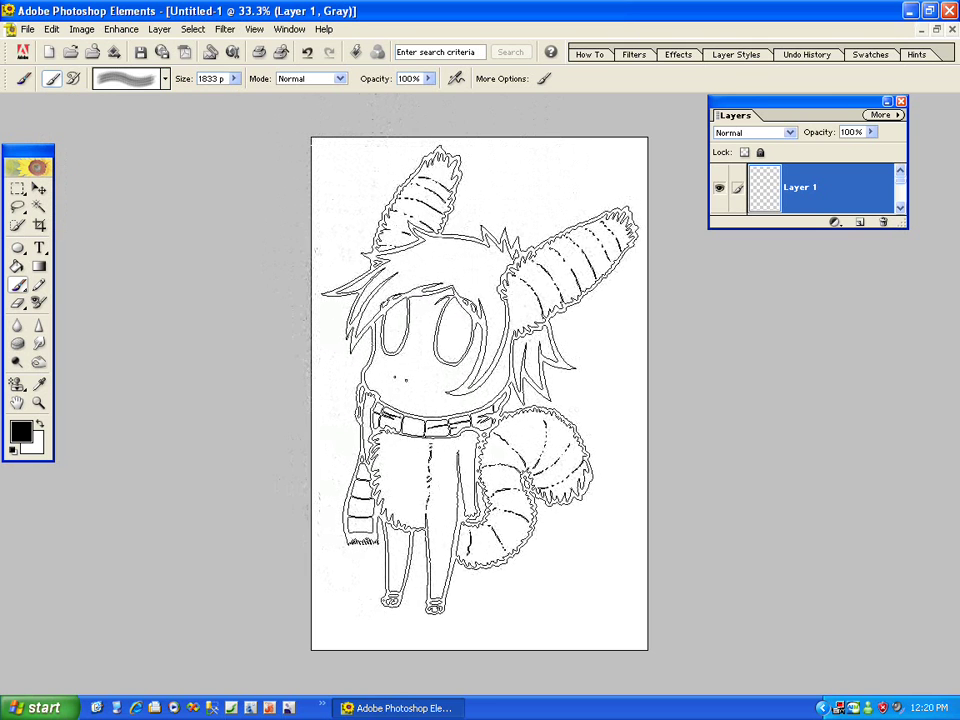
{"action": "left_click", "coordinate": [478, 389]}
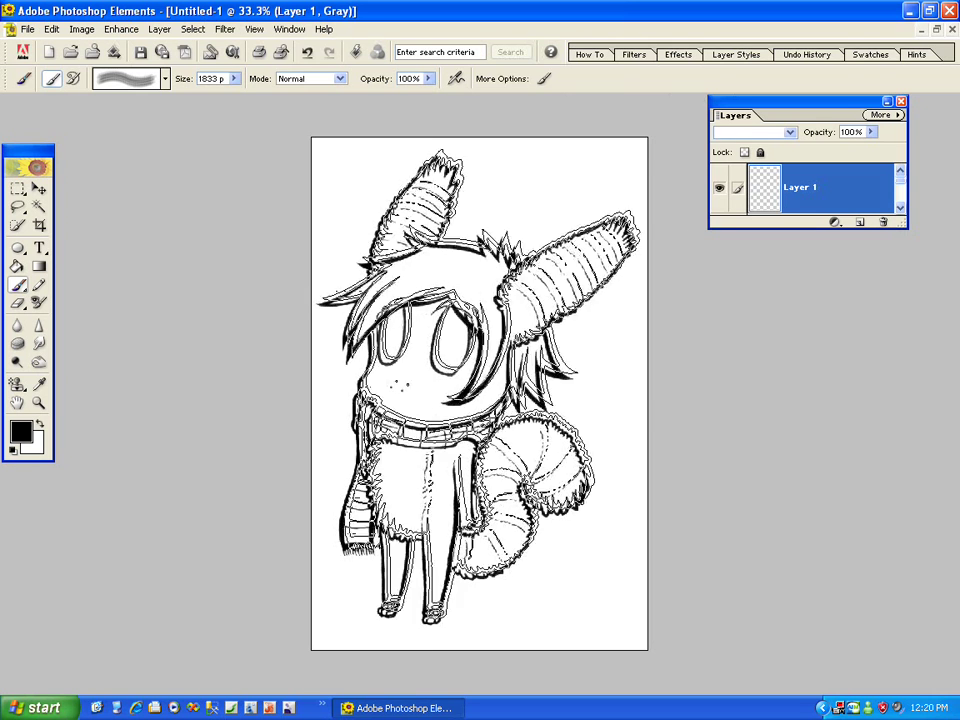
- Check the stamped line art by toggling Layer 1's visibility and extend the Layers palette to list both layers
{"action": "left_click", "coordinate": [38, 402]}
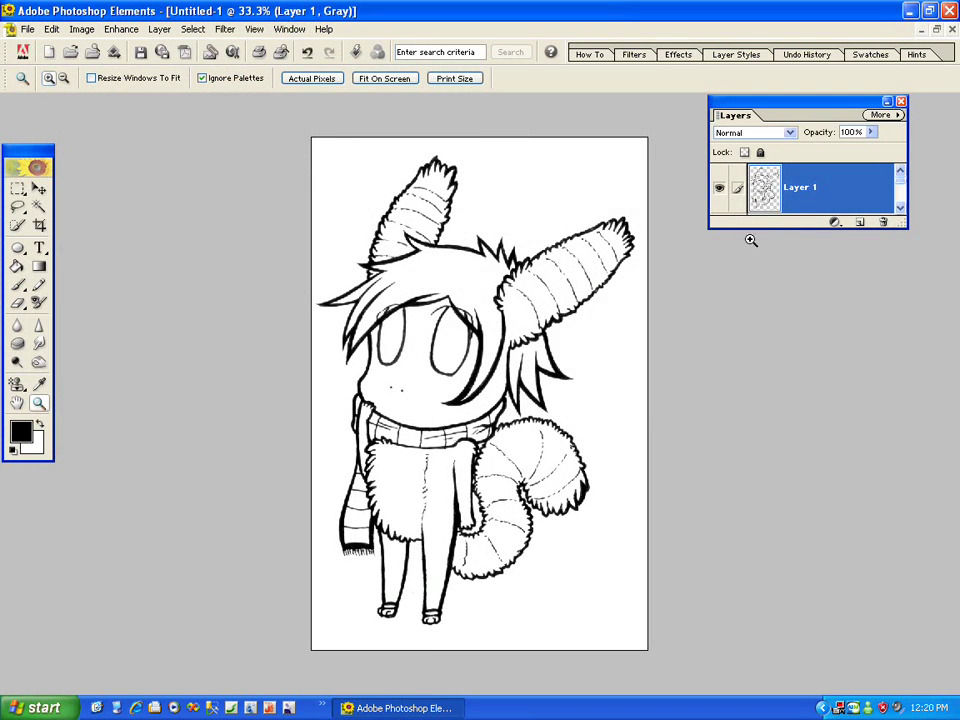
{"action": "left_click_drag", "start_coordinate": [750, 240], "coordinate": [757, 235]}
{"action": "left_click", "coordinate": [414, 78]}
{"action": "left_click", "coordinate": [720, 189]}
{"action": "left_click", "coordinate": [720, 189]}
{"action": "left_click", "coordinate": [720, 189]}
{"action": "left_click", "coordinate": [720, 189]}
{"action": "left_click_drag", "start_coordinate": [767, 230], "coordinate": [767, 430]}
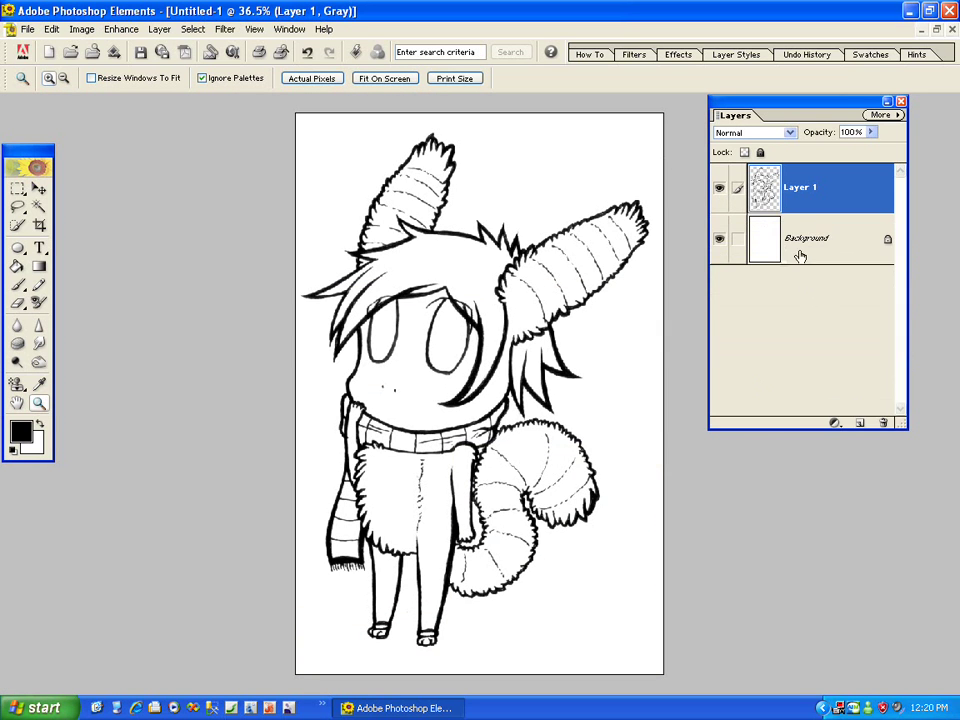
- Rotate the line art slightly counterclockwise and reposition it within the canvas
{"action": "left_click", "coordinate": [38, 188]}
{"action": "left_click_drag", "start_coordinate": [297, 122], "coordinate": [277, 128]}
{"action": "mouse_move", "coordinate": [430, 331]}
{"action": "left_mouse_down"}
{"action": "mouse_move", "coordinate": [447, 332]}
{"action": "mouse_move", "coordinate": [438, 334]}
{"action": "left_mouse_up"}
{"action": "left_click", "coordinate": [43, 185]}
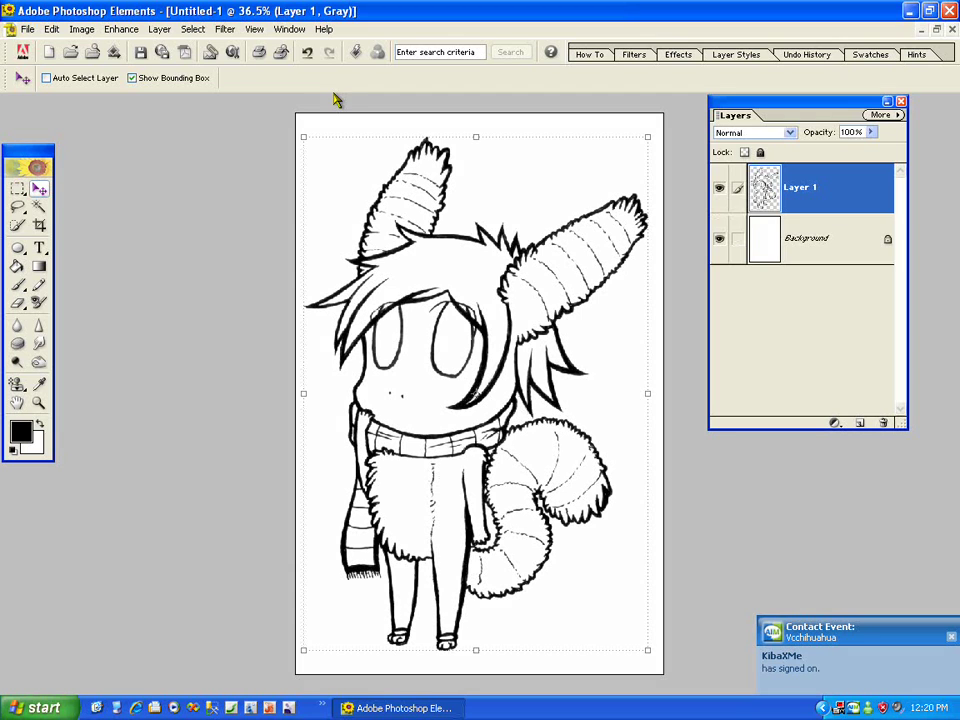
- Make the Background layer active for a paint bucket fill and set the foreground color to dark purple 4C2F5D
{"action": "left_click", "coordinate": [826, 238]}
{"action": "left_click", "coordinate": [17, 266]}
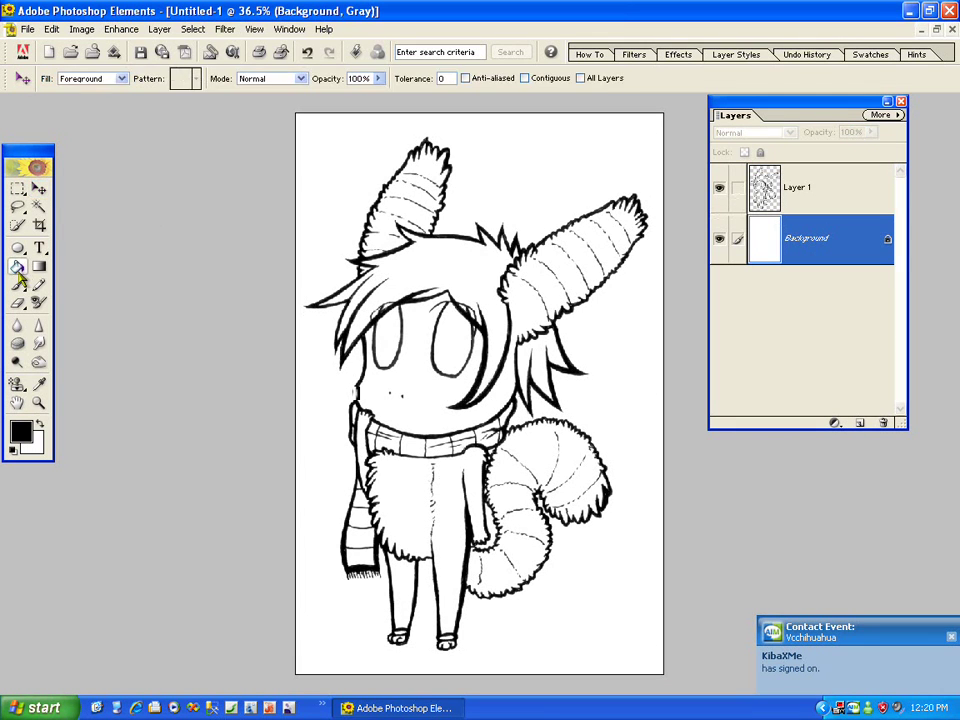
{"action": "left_click", "coordinate": [20, 430]}
{"action": "mouse_move", "coordinate": [520, 150]}
{"action": "left_mouse_down"}
{"action": "mouse_move", "coordinate": [519, 167]}
{"action": "mouse_move", "coordinate": [594, 188]}
{"action": "left_mouse_up"}
{"action": "left_click", "coordinate": [643, 272]}
{"action": "left_click_drag", "start_coordinate": [580, 322], "coordinate": [516, 358]}
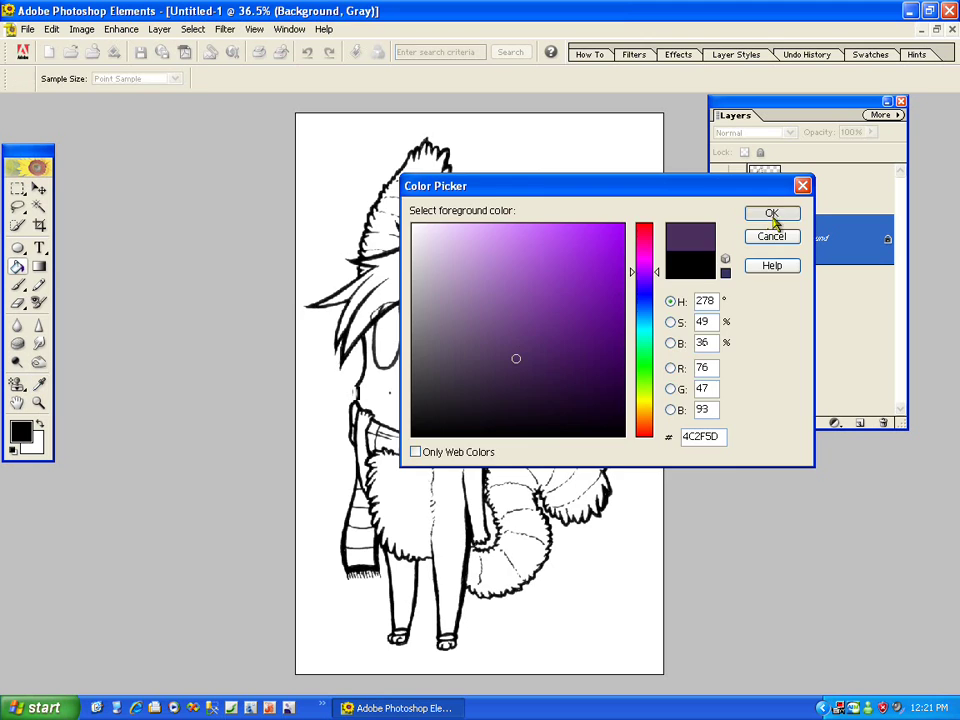
{"action": "left_click", "coordinate": [771, 213]}
- Try to fill the Background layer with the chosen color in grayscale mode
{"action": "key", "text": "k"}
{"action": "left_click", "coordinate": [640, 155]}
{"action": "left_click", "coordinate": [53, 30]}
{"action": "left_click", "coordinate": [66, 46]}
- Convert the image to RGB Color without flattening and fill the Background layer with the dark purple
{"action": "left_click", "coordinate": [81, 31]}
{"action": "mouse_move", "coordinate": [152, 162]}
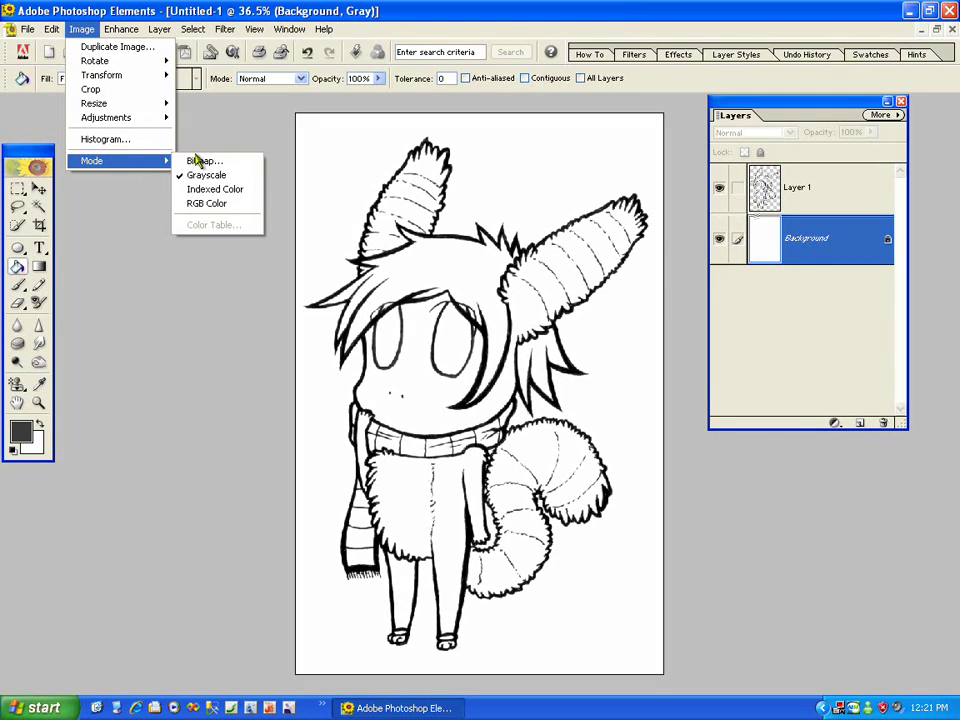
{"action": "left_click", "coordinate": [206, 203]}
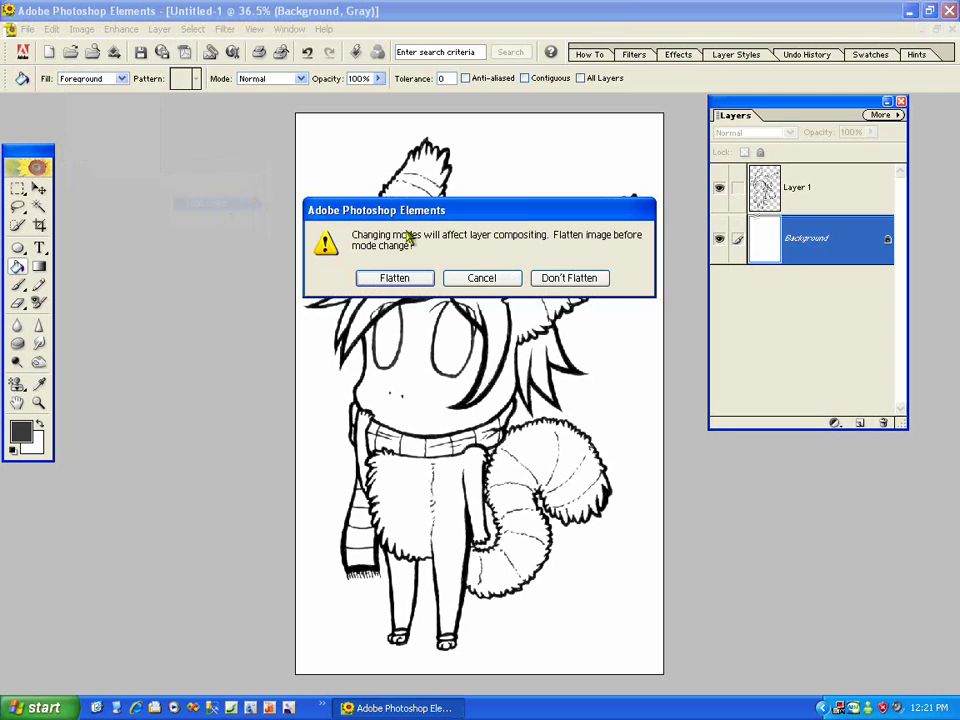
{"action": "left_click", "coordinate": [566, 279]}
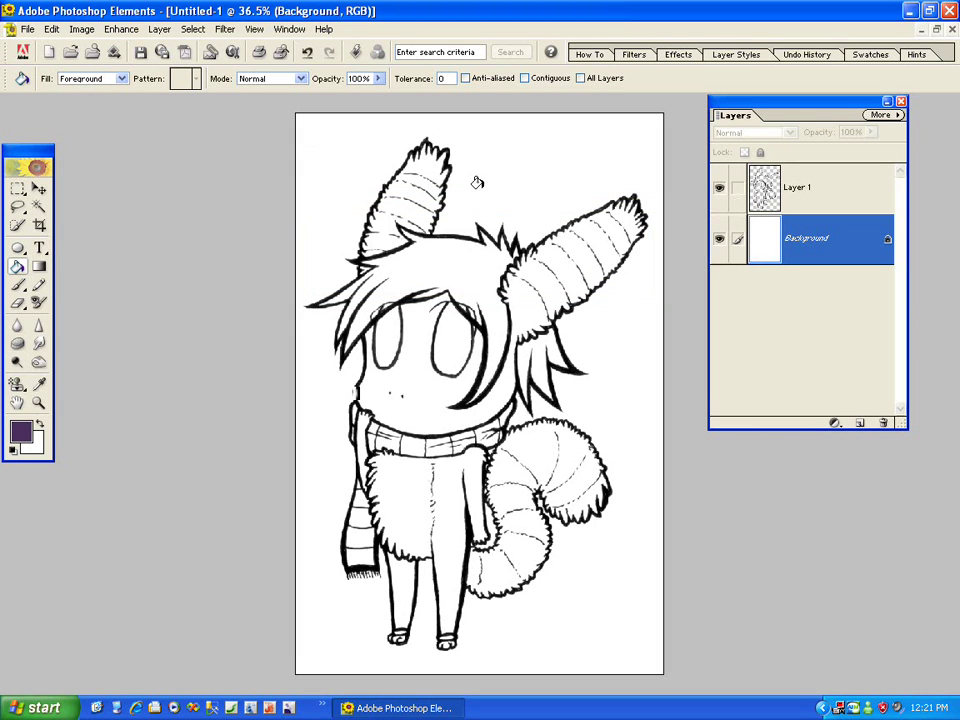
{"action": "left_click", "coordinate": [620, 125]}
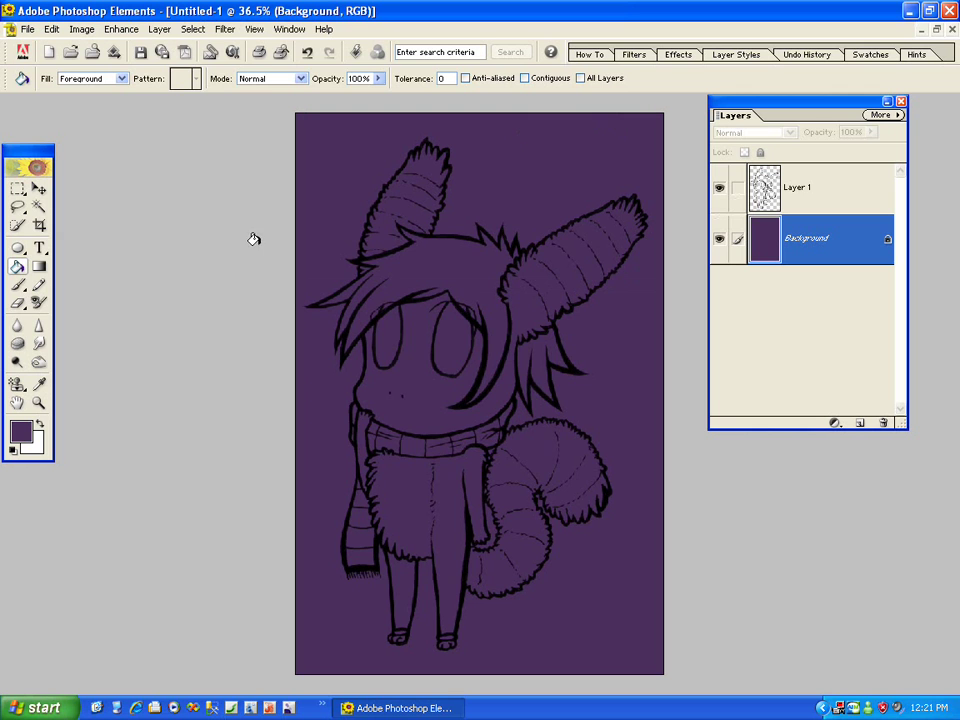
{"action": "left_click", "coordinate": [17, 286]}
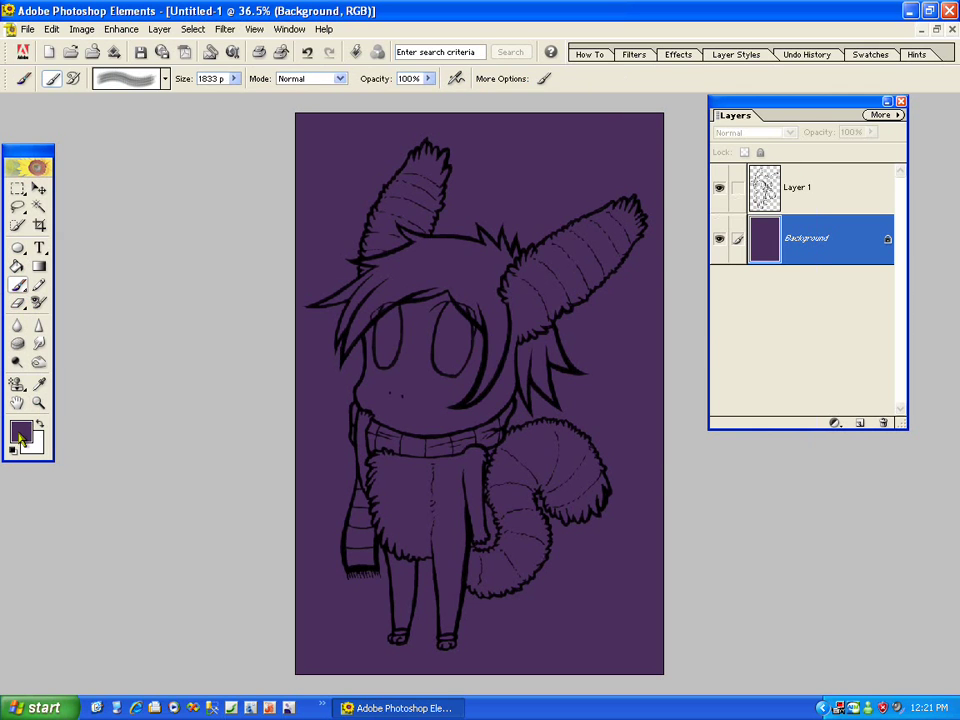
{"action": "left_click", "coordinate": [22, 434]}
{"action": "left_click", "coordinate": [772, 237]}
{"action": "left_click", "coordinate": [719, 187]}
{"action": "left_click", "coordinate": [719, 187]}
{"action": "left_click", "coordinate": [719, 238]}
{"action": "left_click", "coordinate": [719, 238]}
- Add a new layer between the line art and the Background and name it "Block color"
{"action": "left_click", "coordinate": [860, 422]}
{"action": "double_click", "coordinate": [804, 242]}
{"action": "type", "text": "Block color"}
{"action": "key", "text": "Return"}
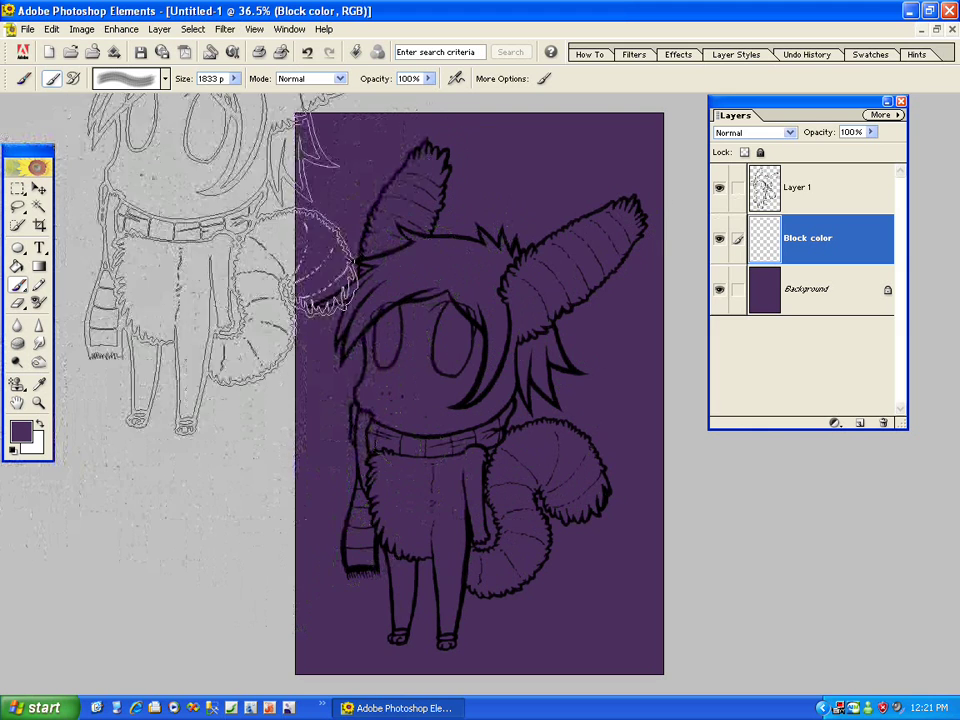
- Switch to a hard round brush from the default brushes and set its size to 21 px
{"action": "left_click", "coordinate": [165, 78]}
{"action": "left_click_drag", "start_coordinate": [203, 208], "coordinate": [202, 148]}
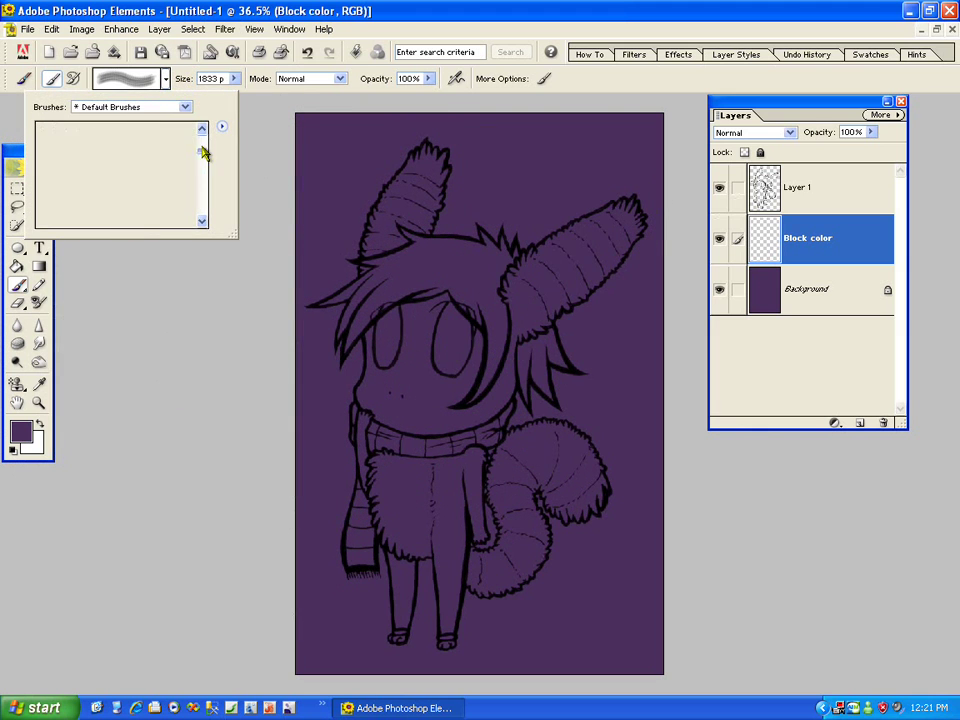
{"action": "left_click", "coordinate": [166, 180]}
{"action": "left_click", "coordinate": [234, 79]}
{"action": "left_click_drag", "start_coordinate": [235, 97], "coordinate": [242, 98]}
{"action": "left_click", "coordinate": [394, 16]}
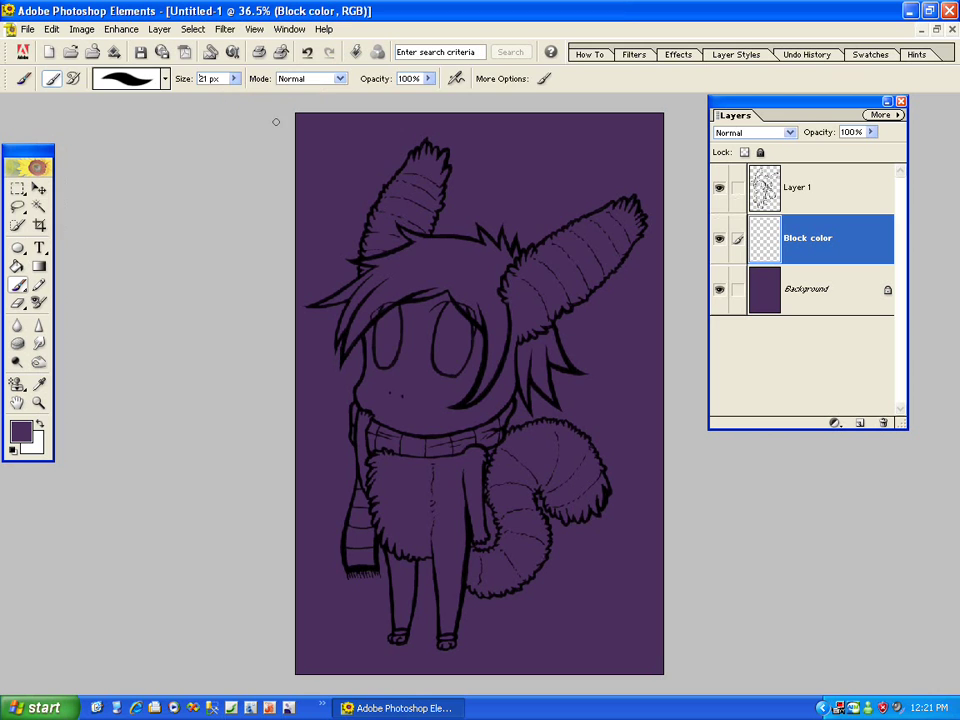
- On Layer 1, select the area outside the character with the Magic Wand, adding the gap between arm and tail
{"action": "left_click", "coordinate": [39, 206]}
{"action": "left_click", "coordinate": [377, 153]}
{"action": "left_click", "coordinate": [790, 190]}
{"action": "left_click", "coordinate": [616, 160]}
{"action": "left_click", "coordinate": [160, 29]}
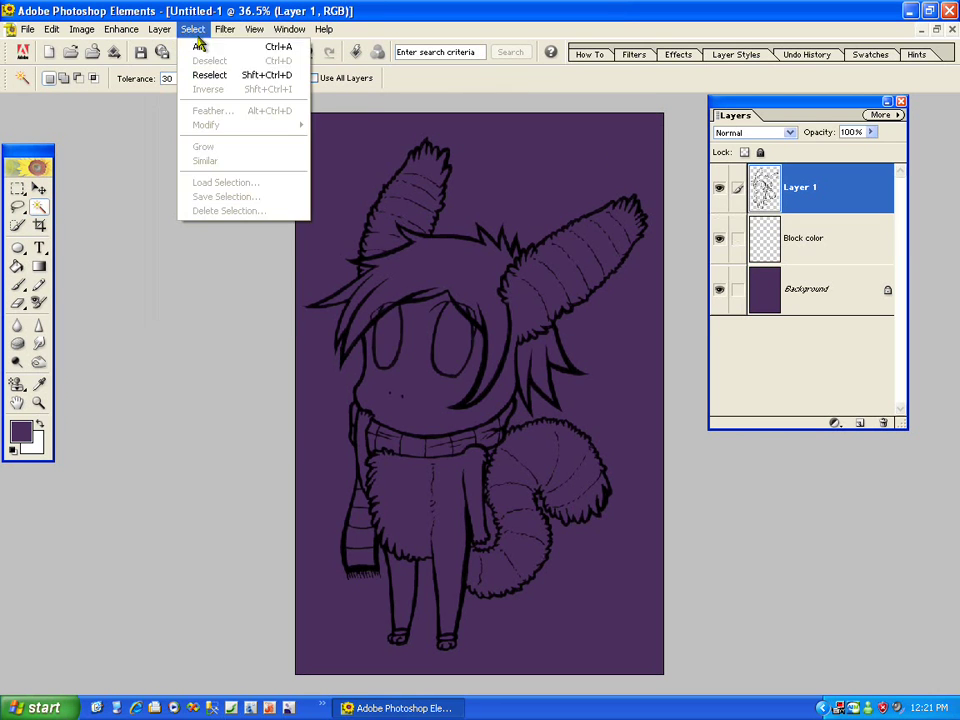
{"action": "left_click", "coordinate": [315, 11]}
{"action": "left_click", "coordinate": [585, 151]}
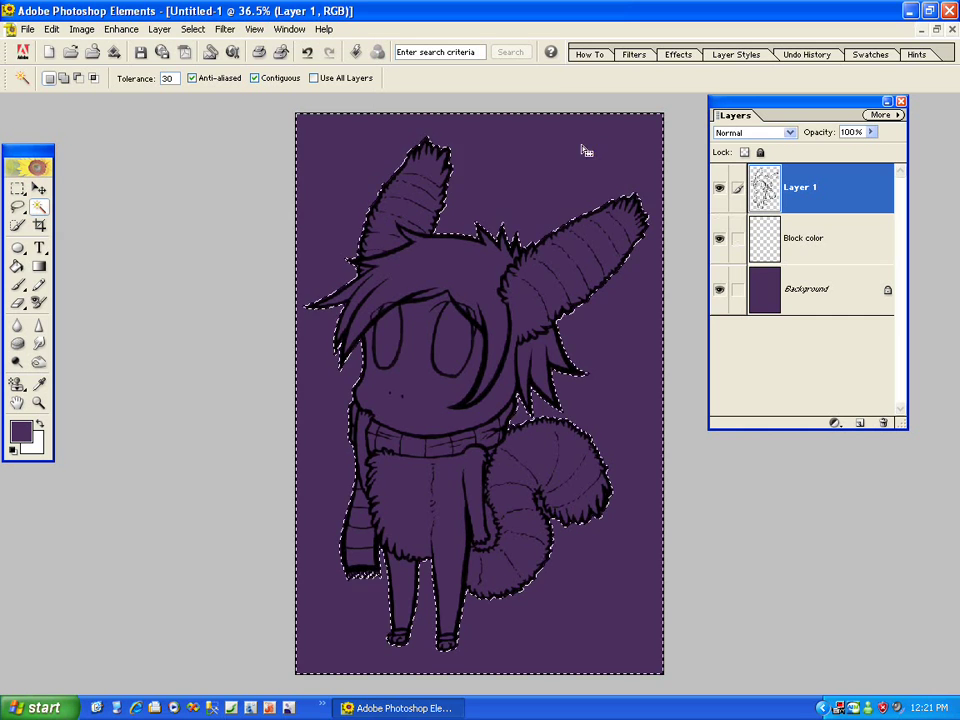
{"action": "left_click", "coordinate": [493, 521], "text": "shift"}
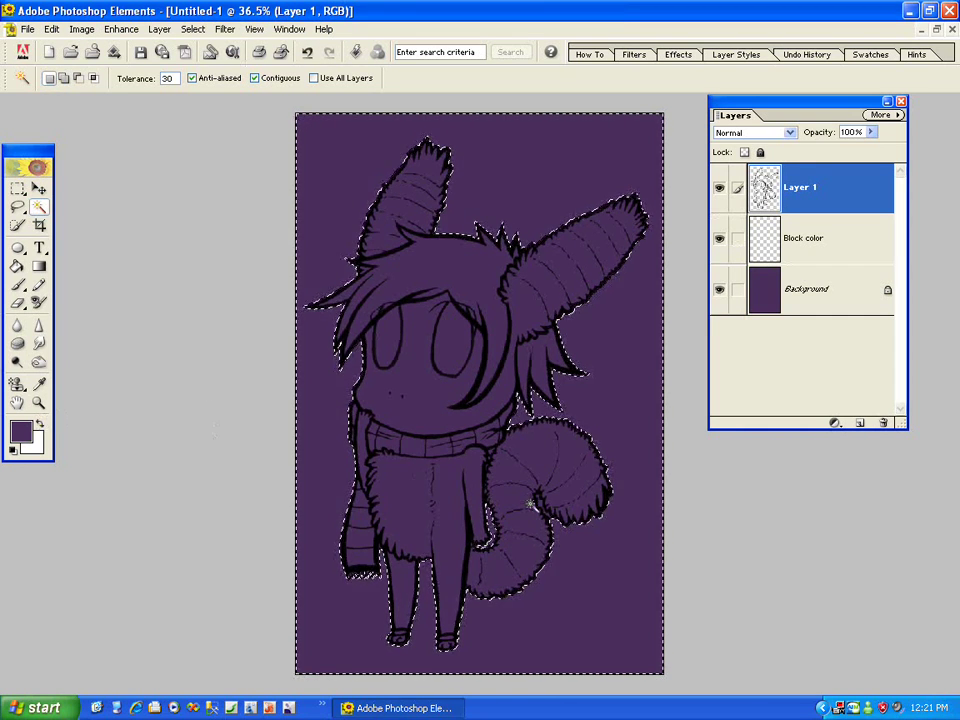
- Invert the selection to cover the character and make the Block color layer active
{"action": "left_click", "coordinate": [159, 29]}
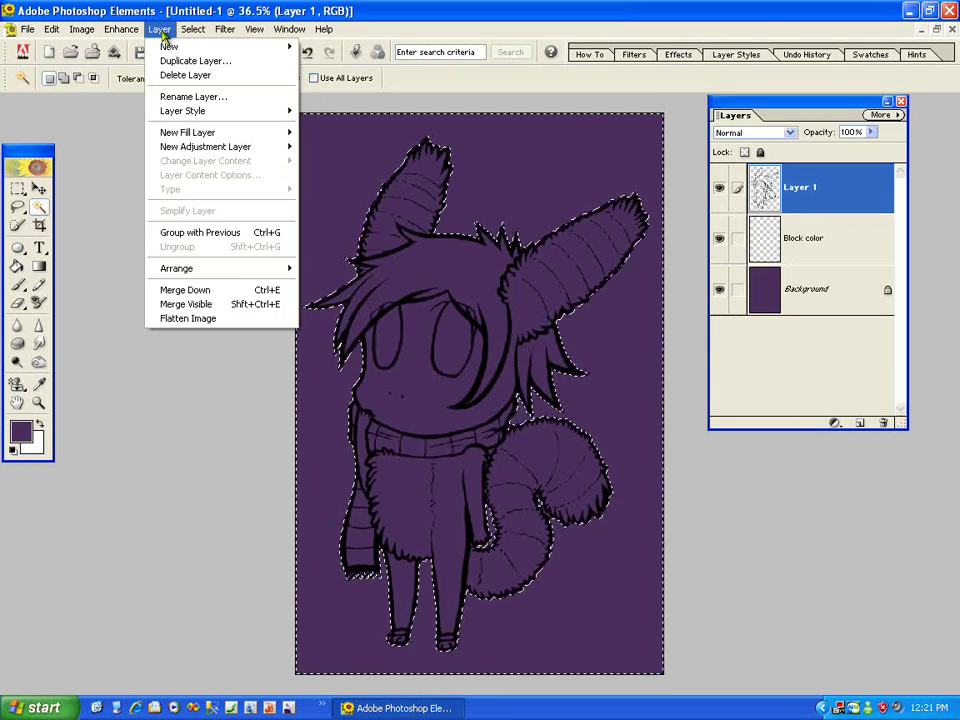
{"action": "mouse_move", "coordinate": [192, 29]}
{"action": "left_click", "coordinate": [208, 89]}
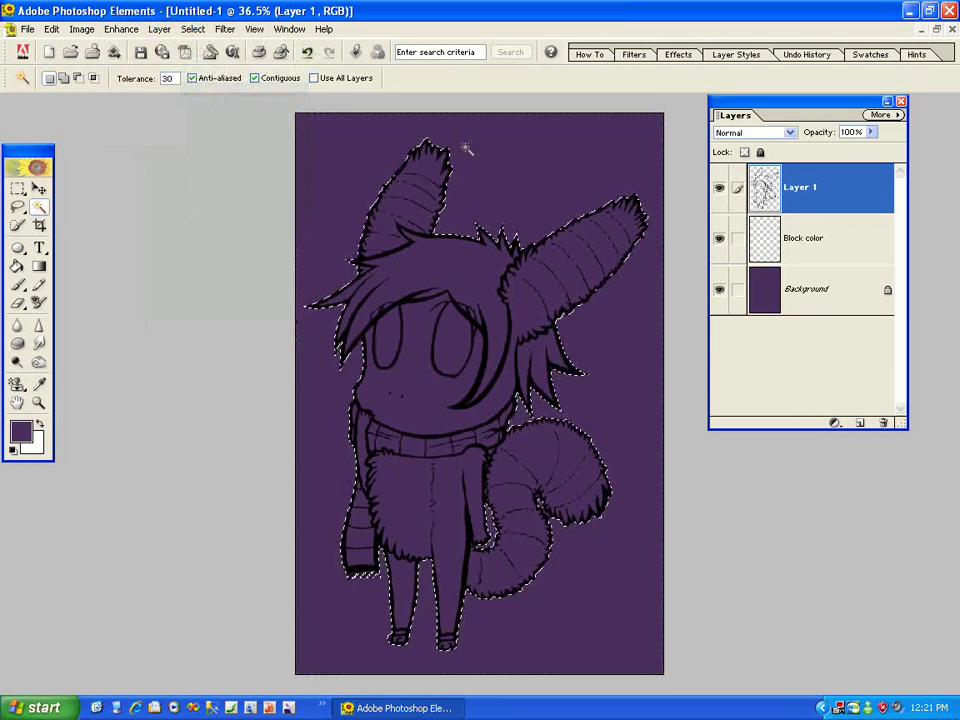
{"action": "left_click", "coordinate": [793, 257]}
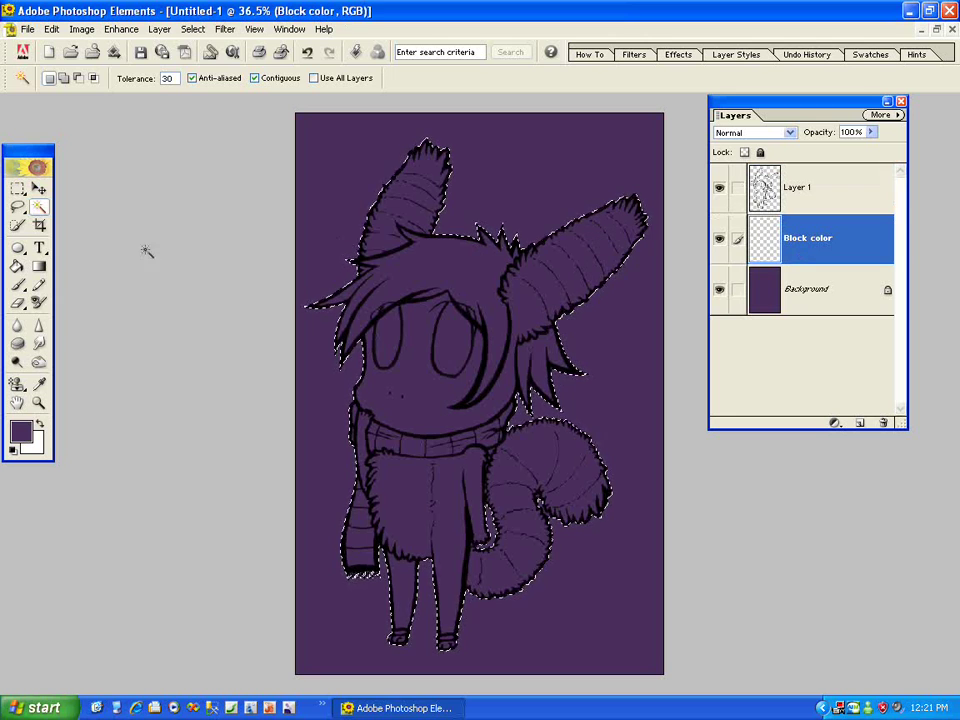
- Try filling the character selection on the Block color layer with the dark purple
{"action": "left_click", "coordinate": [17, 266]}
{"action": "left_click", "coordinate": [456, 270]}
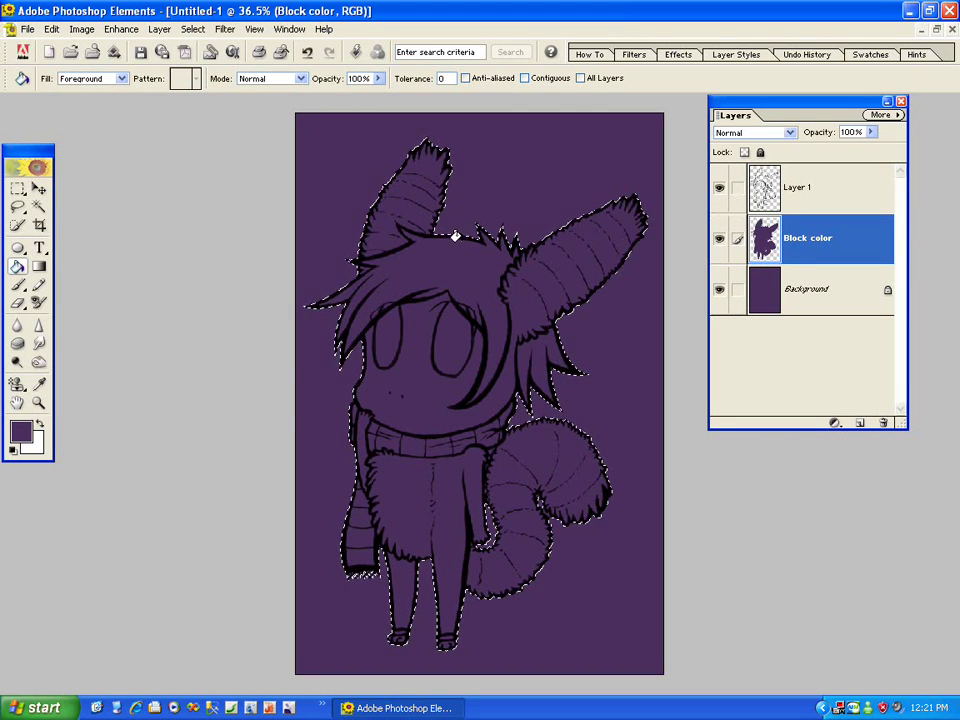
{"action": "left_click", "coordinate": [52, 30]}
{"action": "left_click", "coordinate": [56, 47]}
- Set the foreground color to light lavender D8BEE7
{"action": "left_click", "coordinate": [21, 434]}
{"action": "left_click", "coordinate": [453, 293]}
{"action": "mouse_move", "coordinate": [453, 292]}
{"action": "left_mouse_down"}
{"action": "mouse_move", "coordinate": [467, 246]}
{"action": "mouse_move", "coordinate": [452, 242]}
{"action": "left_mouse_up"}
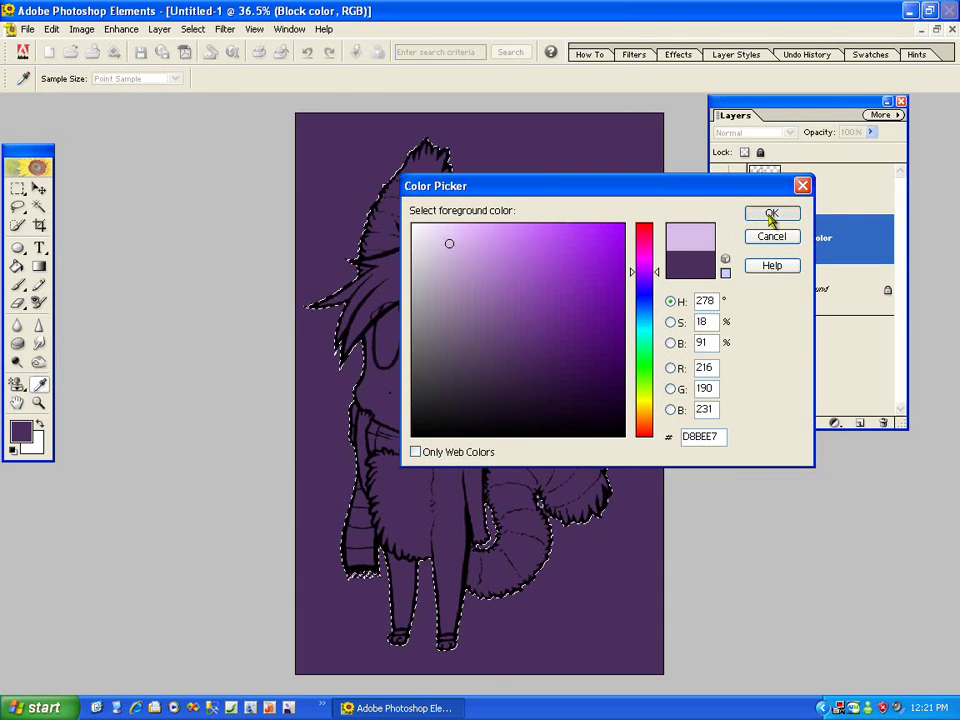
{"action": "left_click", "coordinate": [769, 213]}
- Try filling the selected character on the Block color layer with the lavender and clear the selection
{"action": "left_click", "coordinate": [391, 213]}
{"action": "left_click", "coordinate": [190, 30]}
{"action": "left_click", "coordinate": [212, 62]}
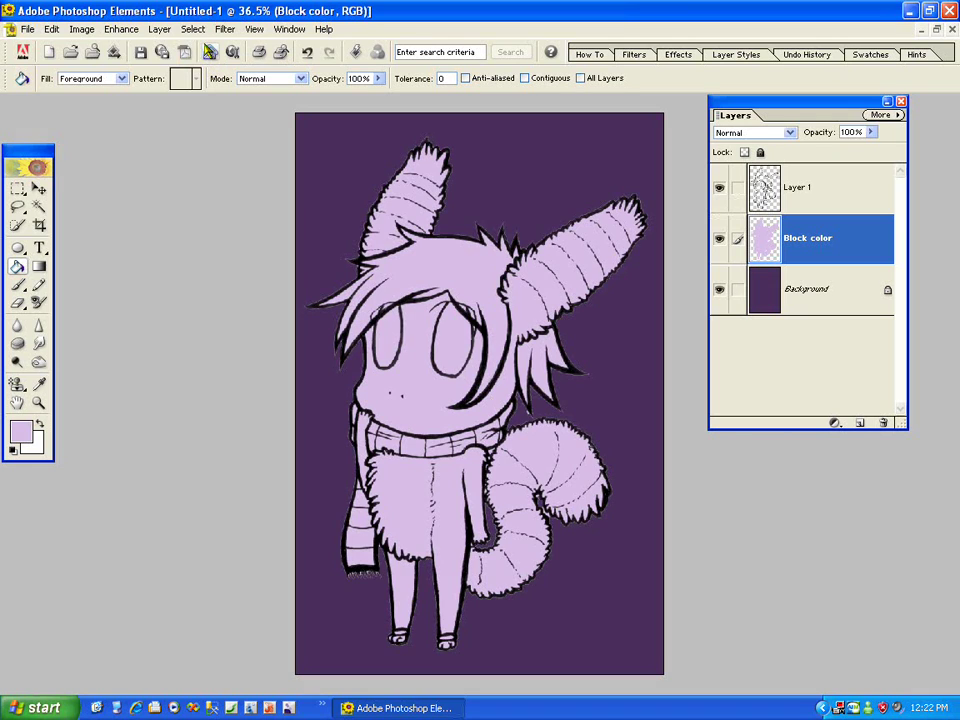
- Undo the deselection and the lavender fill
{"action": "left_click", "coordinate": [54, 31]}
{"action": "left_click", "coordinate": [66, 46]}
{"action": "left_click", "coordinate": [54, 31]}
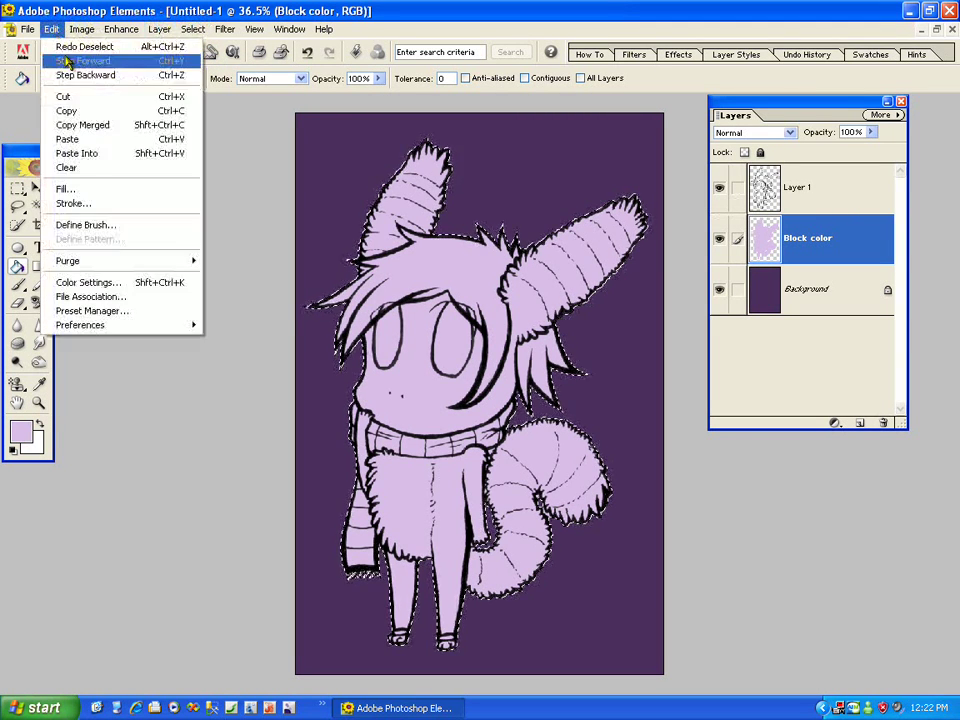
{"action": "left_click", "coordinate": [72, 75]}
- Contract the character selection on the Block color layer by 2 pixels
{"action": "left_click", "coordinate": [159, 31]}
{"action": "mouse_move", "coordinate": [204, 34]}
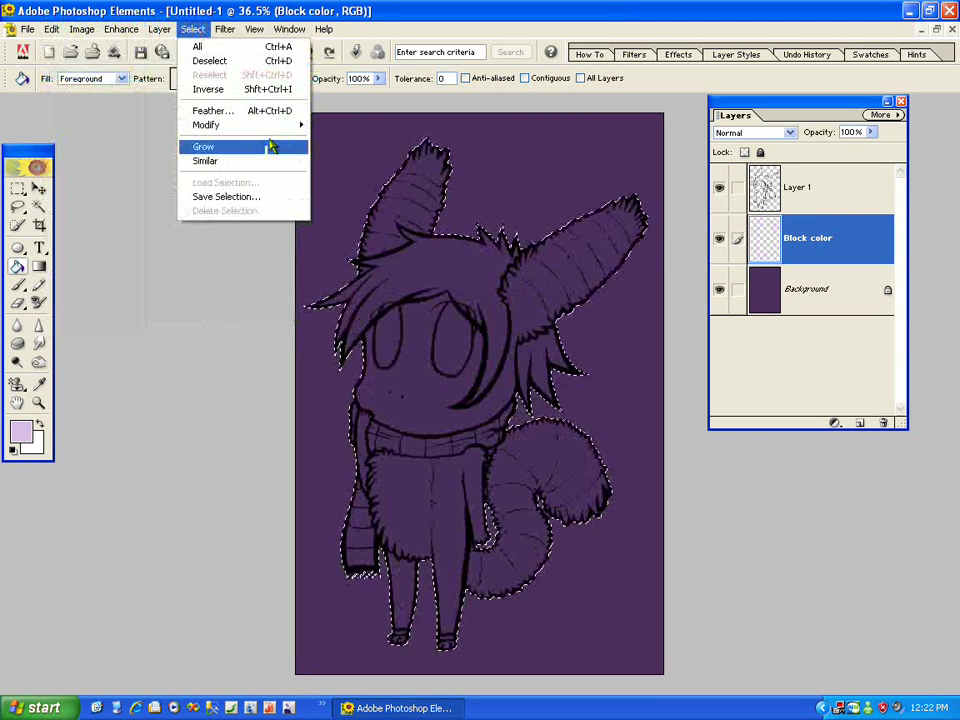
{"action": "mouse_move", "coordinate": [283, 128]}
{"action": "left_click", "coordinate": [345, 166]}
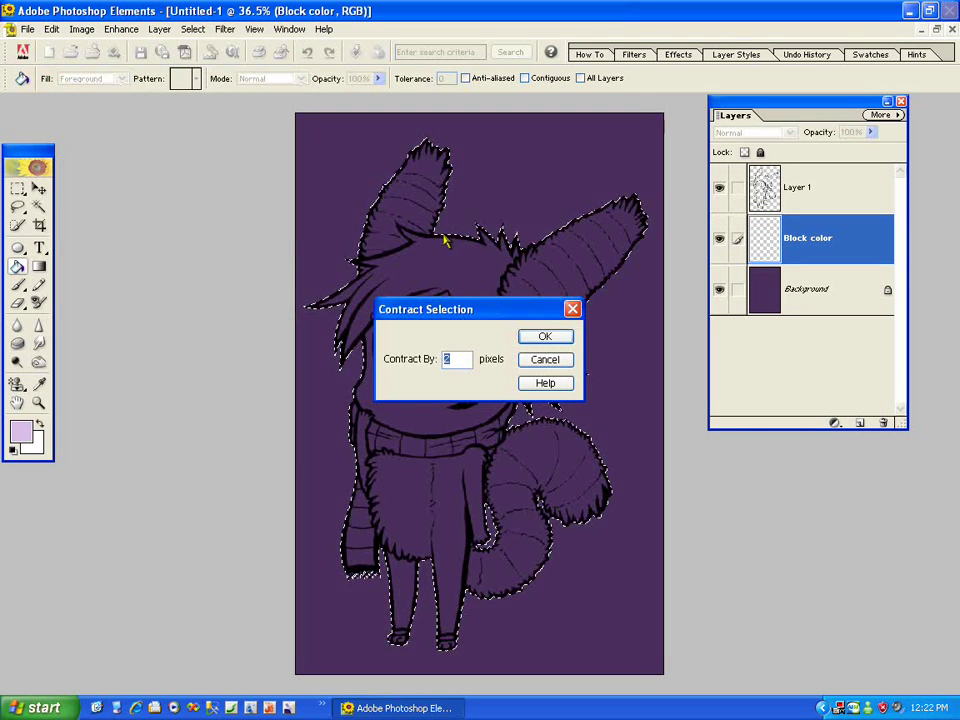
{"action": "type", "text": "8"}
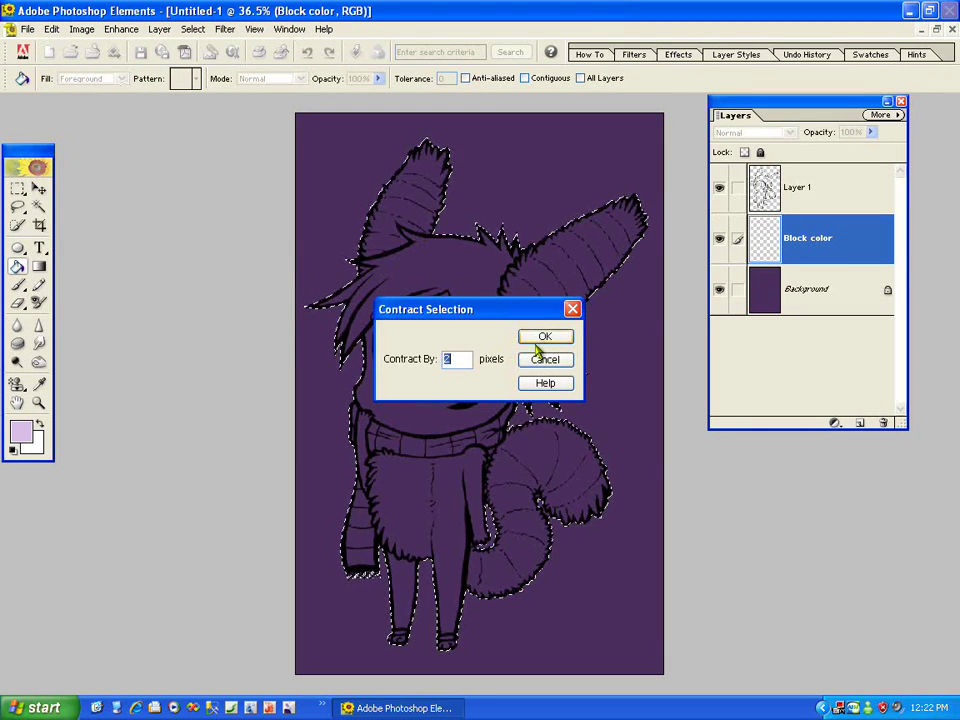
{"action": "left_click", "coordinate": [540, 337]}
- Fill the contracted character selection with the lavender foreground color and deselect it
{"action": "left_click", "coordinate": [433, 254]}
{"action": "left_click", "coordinate": [193, 29]}
{"action": "left_click", "coordinate": [208, 58]}
- Erase the stray lavender from the narrow gap between the arm, scarf and tail on the Block color layer using a 30 px Eraser
{"action": "key", "text": "z"}
{"action": "left_click", "coordinate": [349, 368]}
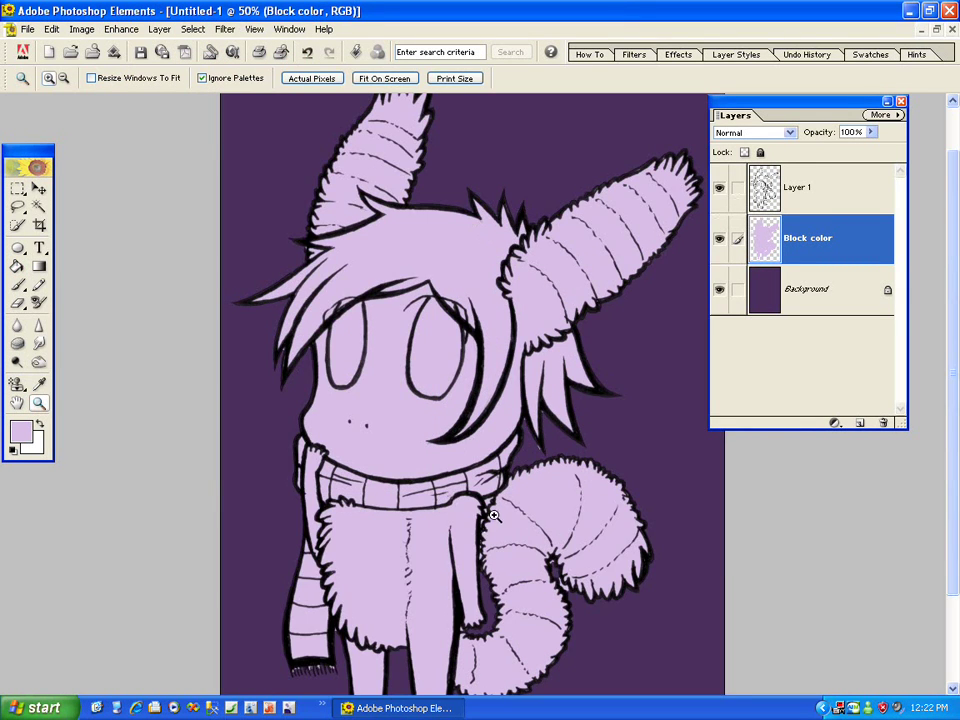
{"action": "left_click", "coordinate": [493, 515]}
{"action": "left_click", "coordinate": [491, 381]}
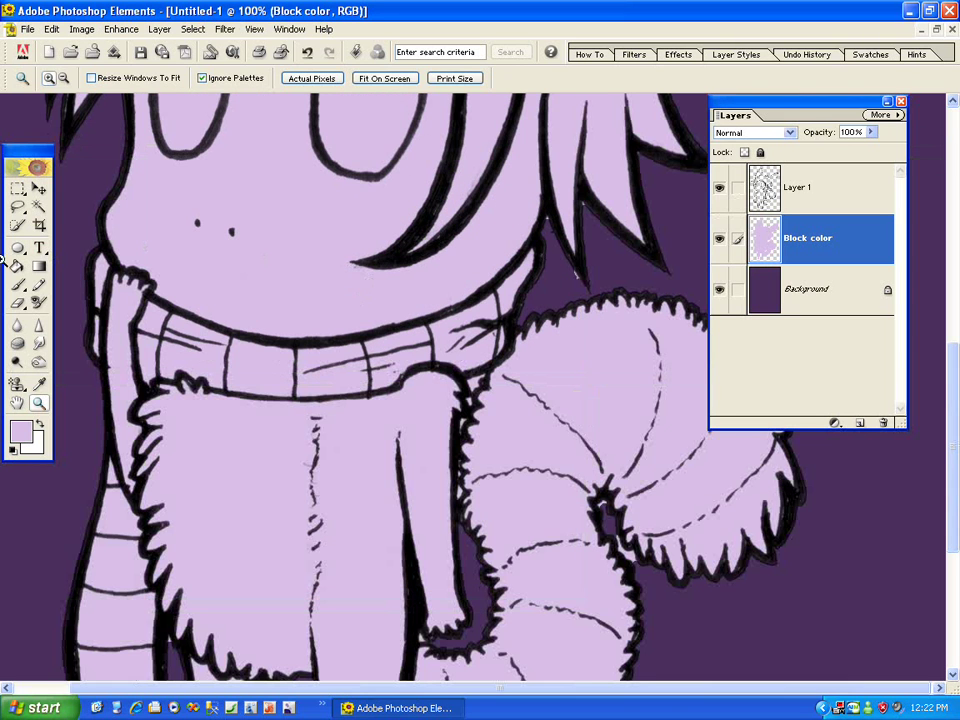
{"action": "left_click", "coordinate": [17, 303]}
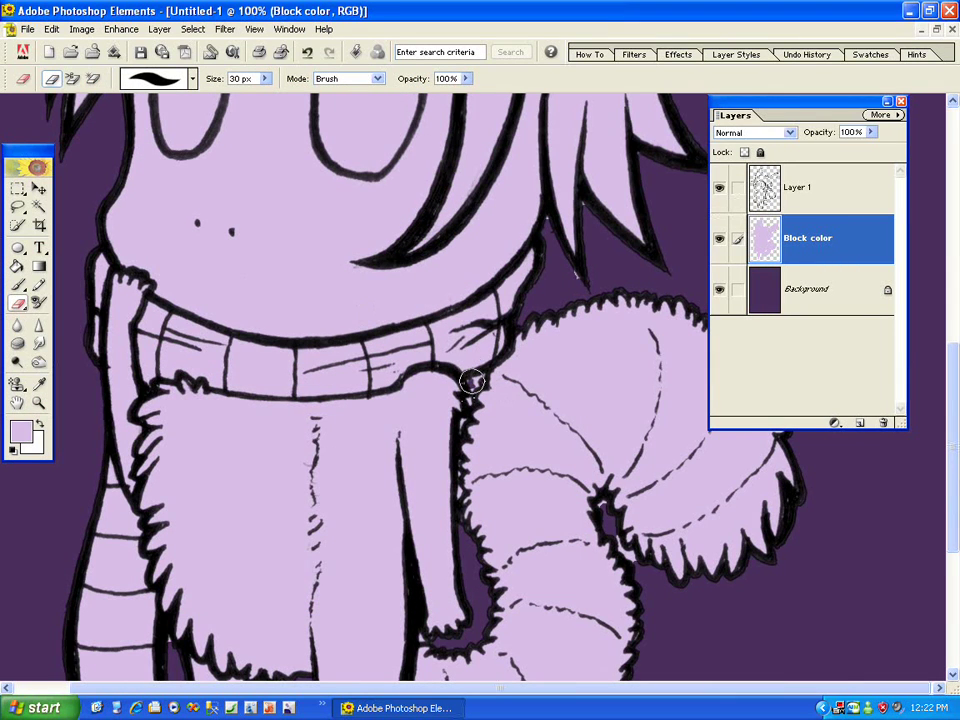
{"action": "left_click_drag", "start_coordinate": [468, 400], "coordinate": [467, 392]}
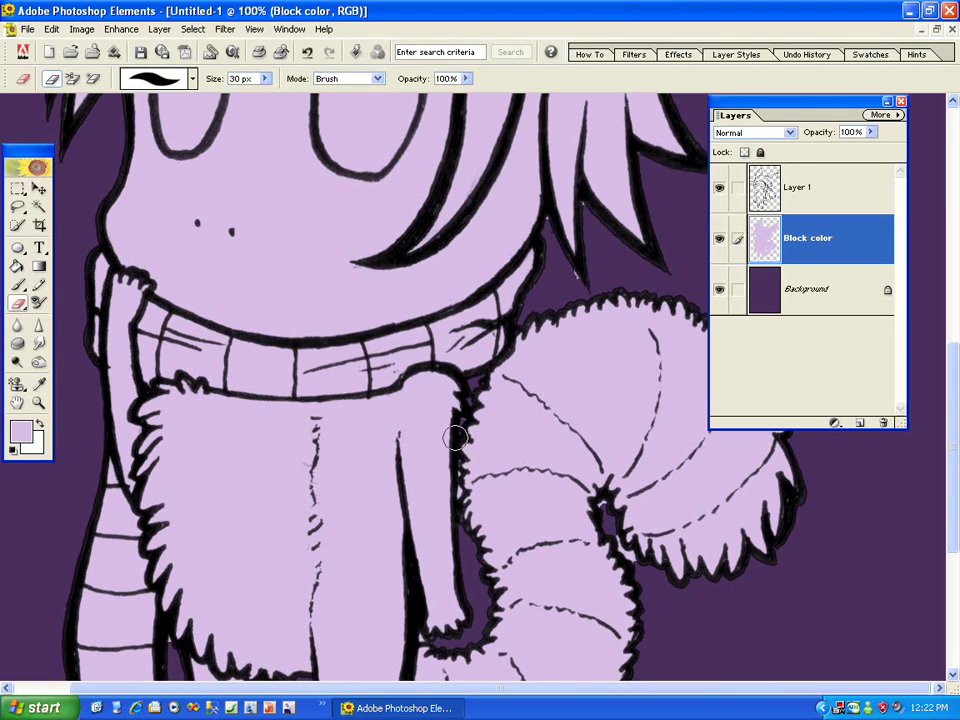
{"action": "left_click_drag", "start_coordinate": [456, 422], "coordinate": [457, 488]}
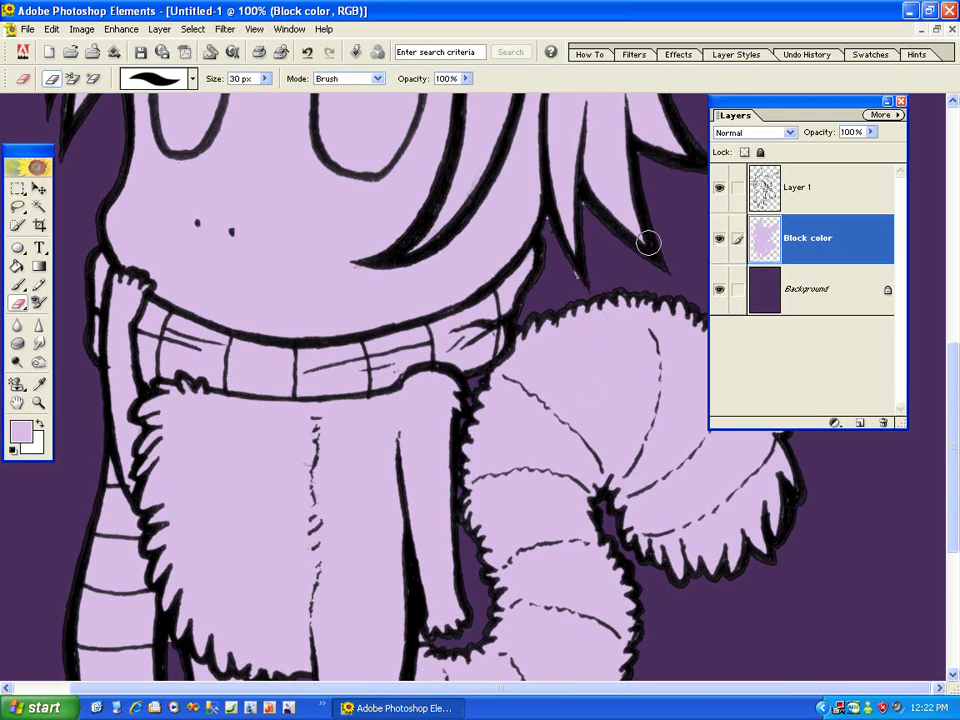
- Erase the lavender spilling past the outline at the hair tips and check the rest of the character's outline
{"action": "left_click_drag", "start_coordinate": [577, 266], "coordinate": [582, 283]}
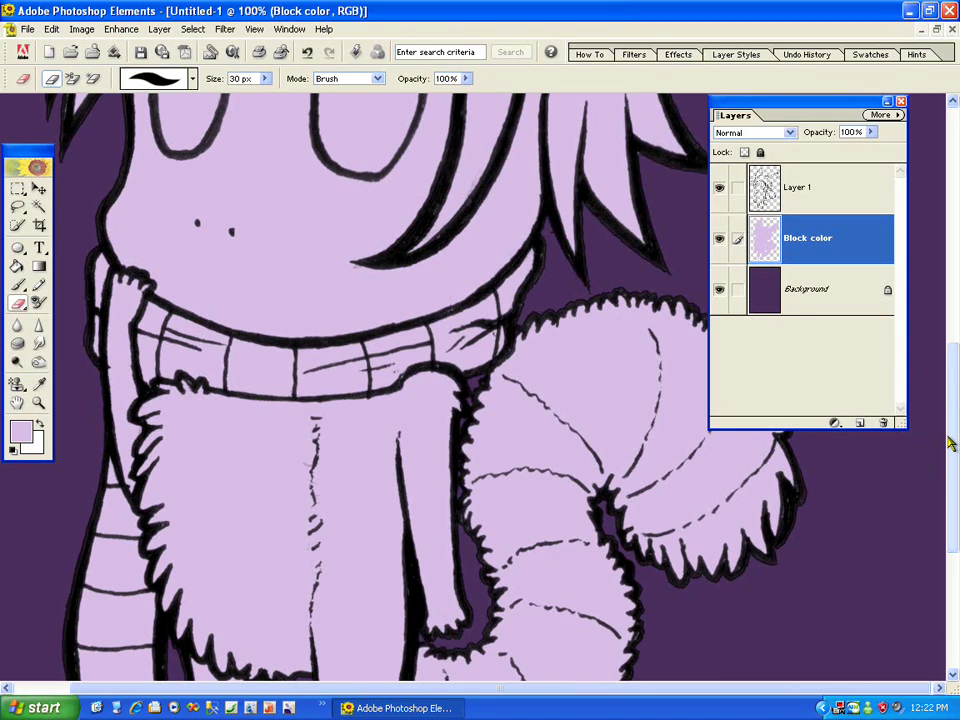
{"action": "scroll", "coordinate": [926, 549], "scroll_direction": "down", "scroll_amount": 5}
{"action": "mouse_move", "coordinate": [108, 428]}
{"action": "left_mouse_down"}
{"action": "mouse_move", "coordinate": [103, 422]}
{"action": "mouse_move", "coordinate": [161, 424]}
{"action": "left_mouse_up"}
{"action": "scroll", "coordinate": [916, 532], "scroll_direction": "up", "scroll_amount": 10}
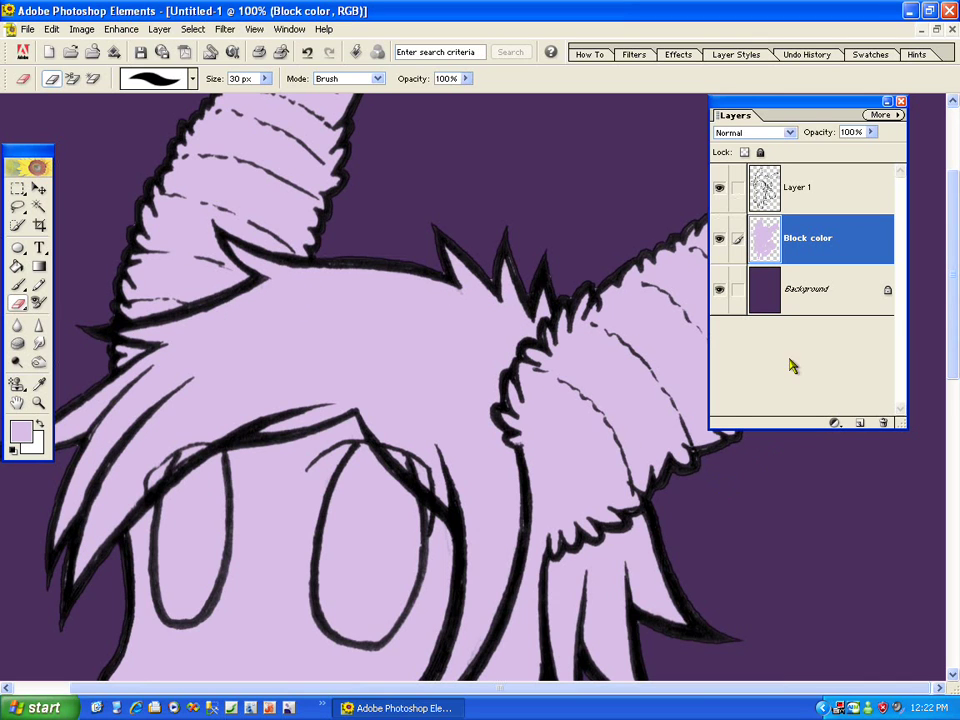
- Add a new layer named white above Block color, grouped with the previous layer, in Normal mode at 100% opacity
{"action": "left_click", "coordinate": [38, 402]}
{"action": "left_click", "coordinate": [386, 79]}
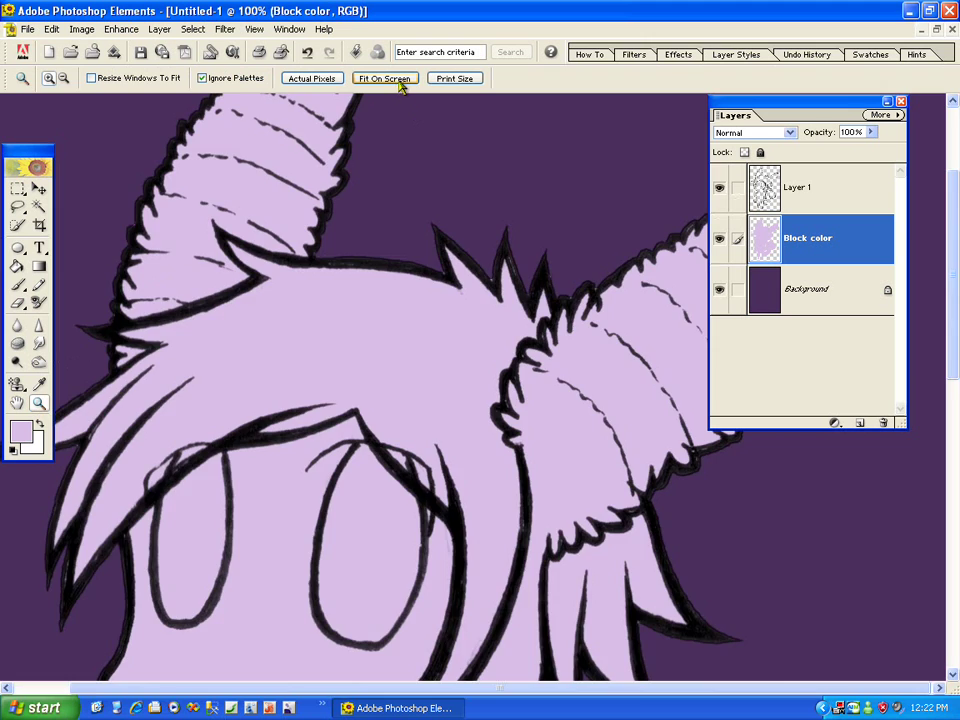
{"action": "left_click", "coordinate": [533, 264]}
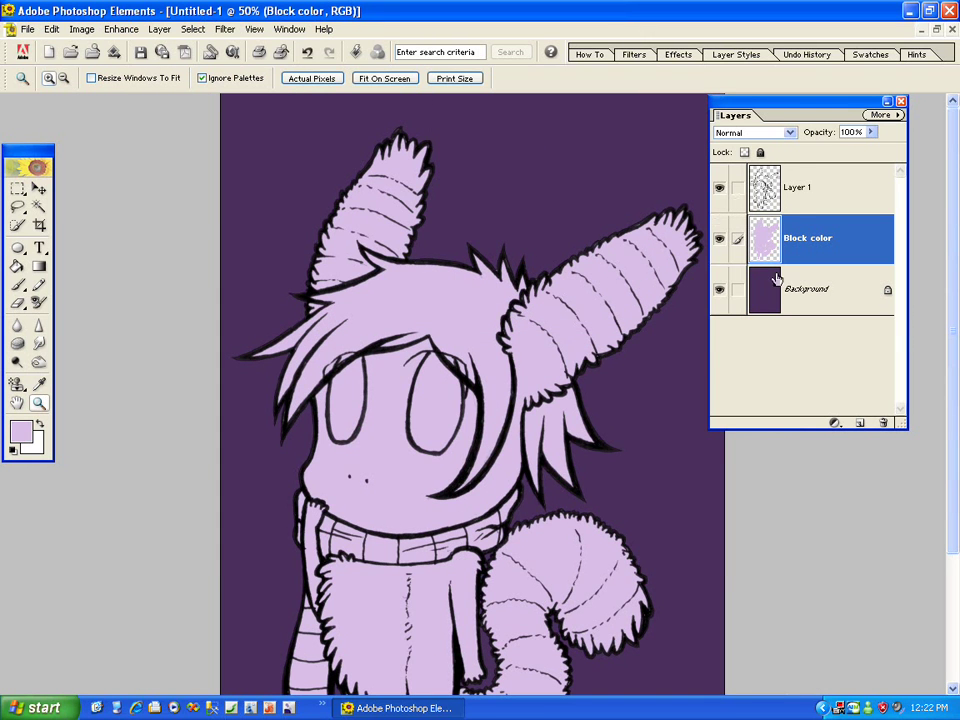
{"action": "scroll", "coordinate": [932, 402], "scroll_direction": "down", "scroll_amount": 5}
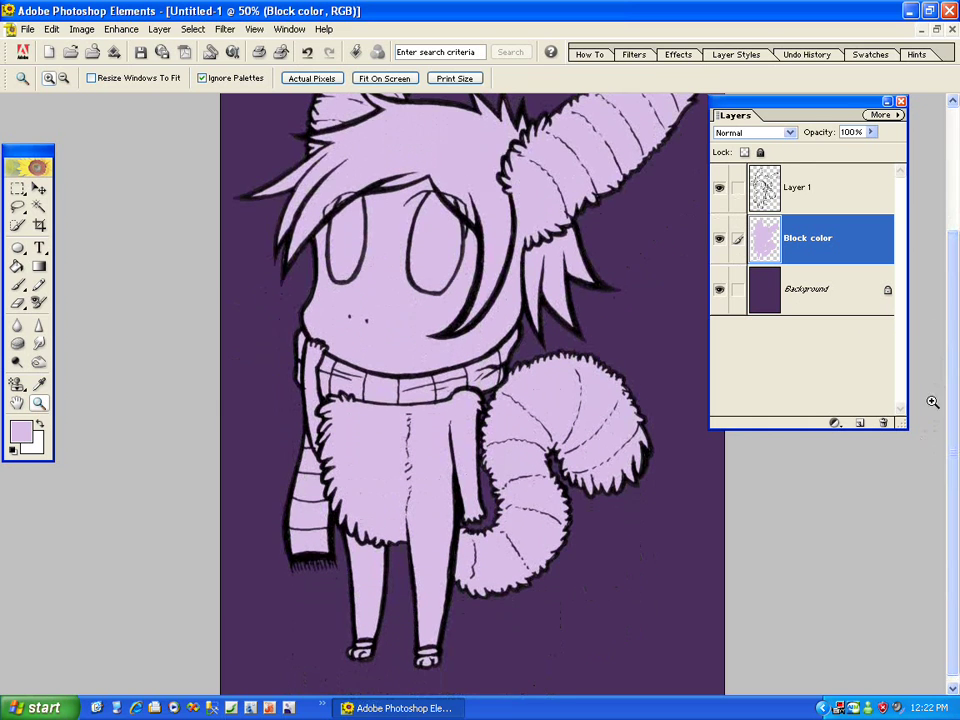
{"action": "left_click", "coordinate": [159, 29]}
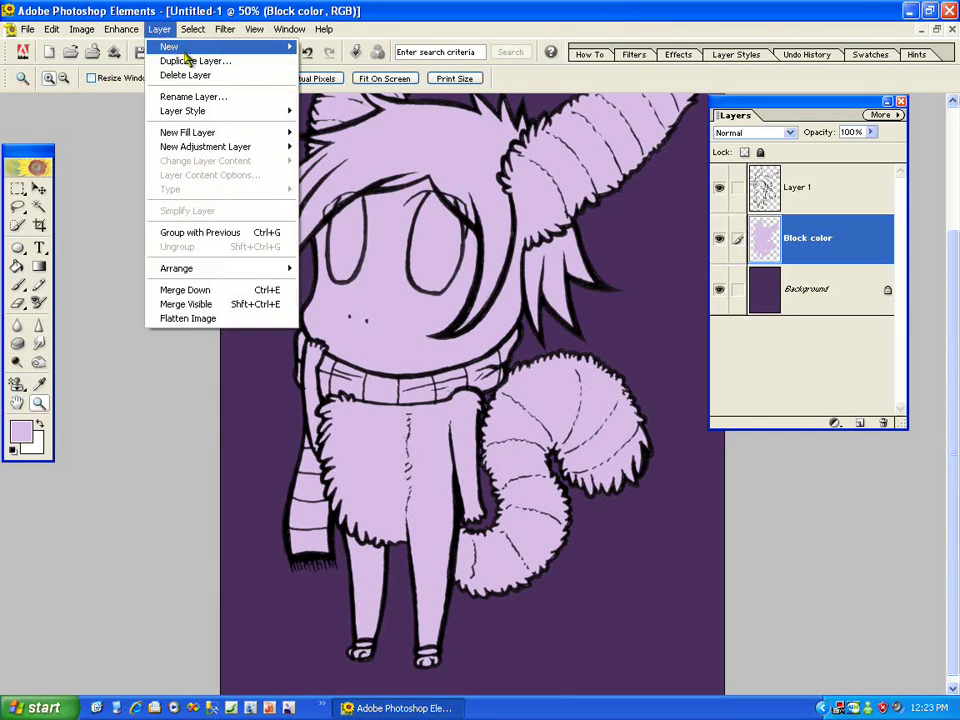
{"action": "mouse_move", "coordinate": [199, 50]}
{"action": "left_click", "coordinate": [313, 46]}
{"action": "left_click", "coordinate": [370, 356]}
{"action": "left_click_drag", "start_coordinate": [414, 304], "coordinate": [386, 357]}
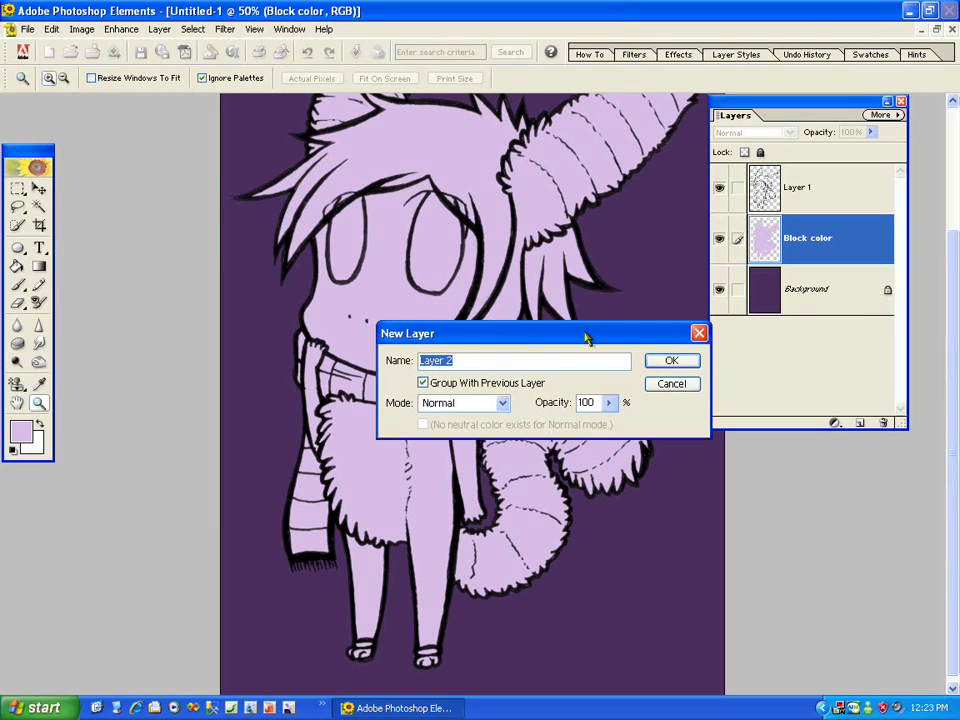
{"action": "type", "text": "wh"}
{"action": "key", "text": "Return"}
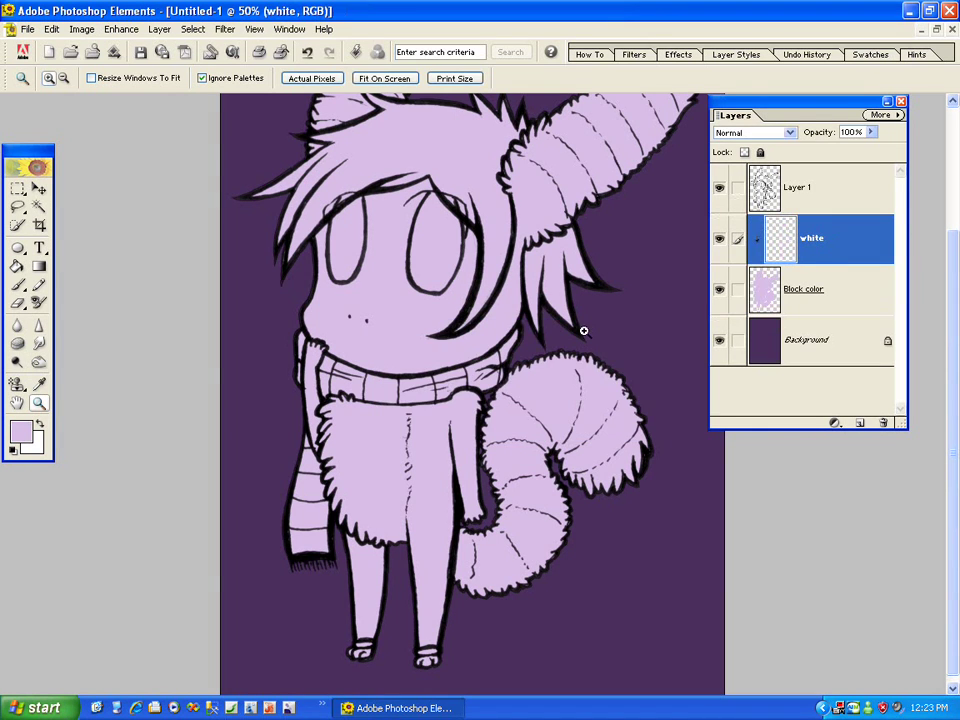
- Switch to the Brush with white as the foreground color, and undo a test scribble across the character's body and tail
{"action": "left_click", "coordinate": [24, 286]}
{"action": "left_click", "coordinate": [40, 425]}
{"action": "mouse_move", "coordinate": [234, 334]}
{"action": "left_mouse_down"}
{"action": "mouse_move", "coordinate": [231, 371]}
{"action": "mouse_move", "coordinate": [615, 388]}
{"action": "mouse_move", "coordinate": [381, 456]}
{"action": "mouse_move", "coordinate": [505, 575]}
{"action": "left_mouse_up"}
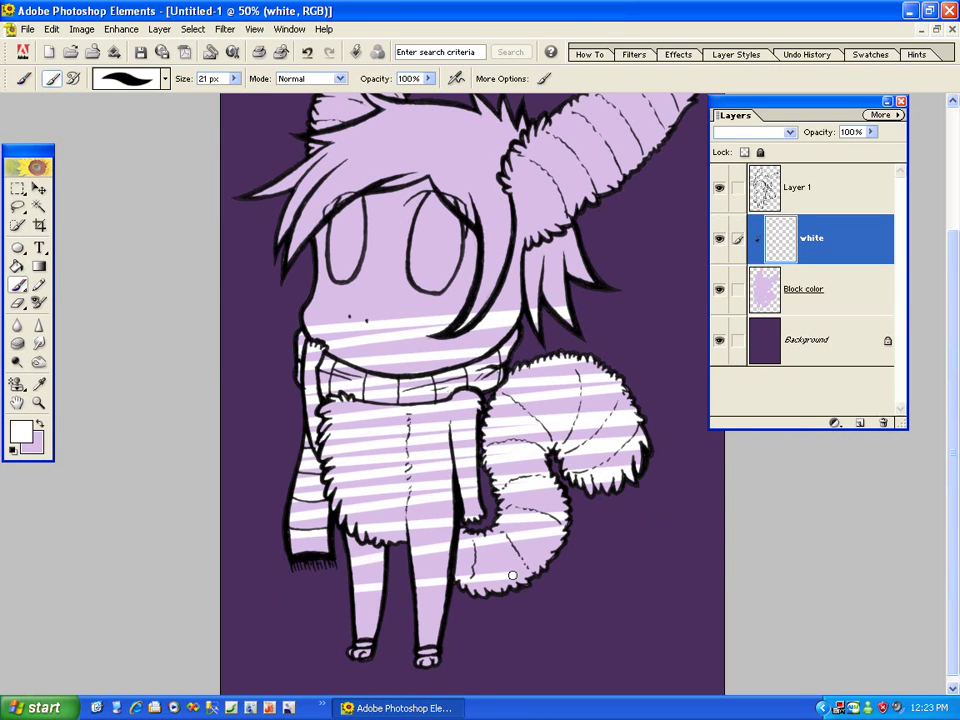
{"action": "key", "text": "ctrl+z"}
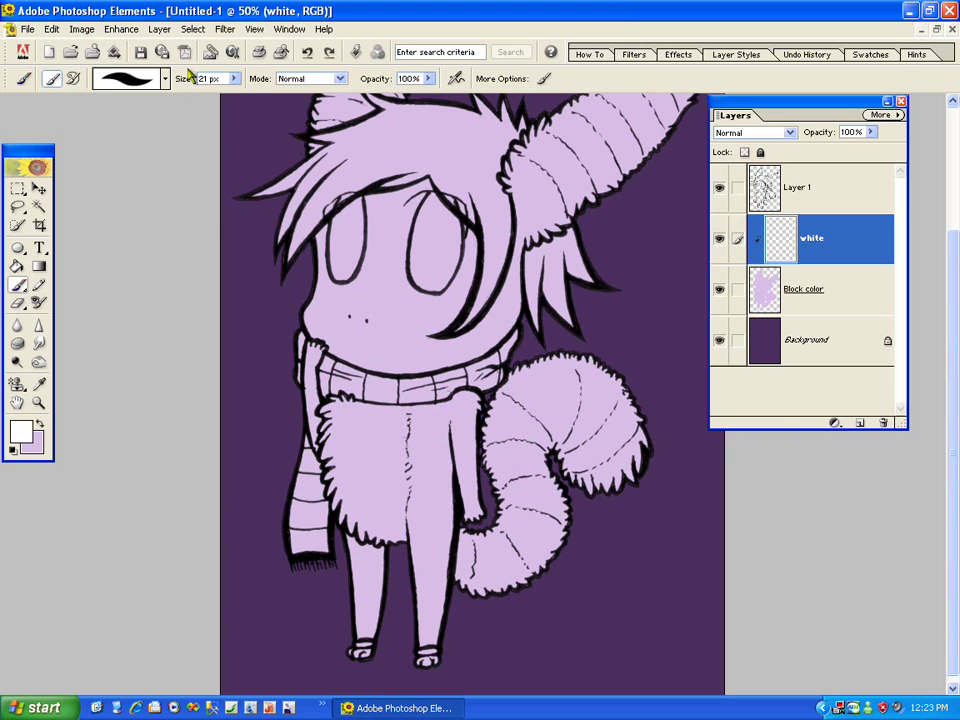
- Set the brush size to 55 px and paint the muzzle area around the nostrils white on the white layer
{"action": "left_click", "coordinate": [233, 79]}
{"action": "left_click", "coordinate": [233, 95]}
{"action": "left_click", "coordinate": [358, 25]}
{"action": "mouse_move", "coordinate": [379, 344]}
{"action": "left_mouse_down"}
{"action": "mouse_move", "coordinate": [350, 318]}
{"action": "mouse_move", "coordinate": [324, 334]}
{"action": "mouse_move", "coordinate": [316, 310]}
{"action": "mouse_move", "coordinate": [360, 326]}
{"action": "mouse_move", "coordinate": [339, 342]}
{"action": "mouse_move", "coordinate": [364, 354]}
{"action": "mouse_move", "coordinate": [336, 343]}
{"action": "mouse_move", "coordinate": [328, 319]}
{"action": "left_mouse_up"}
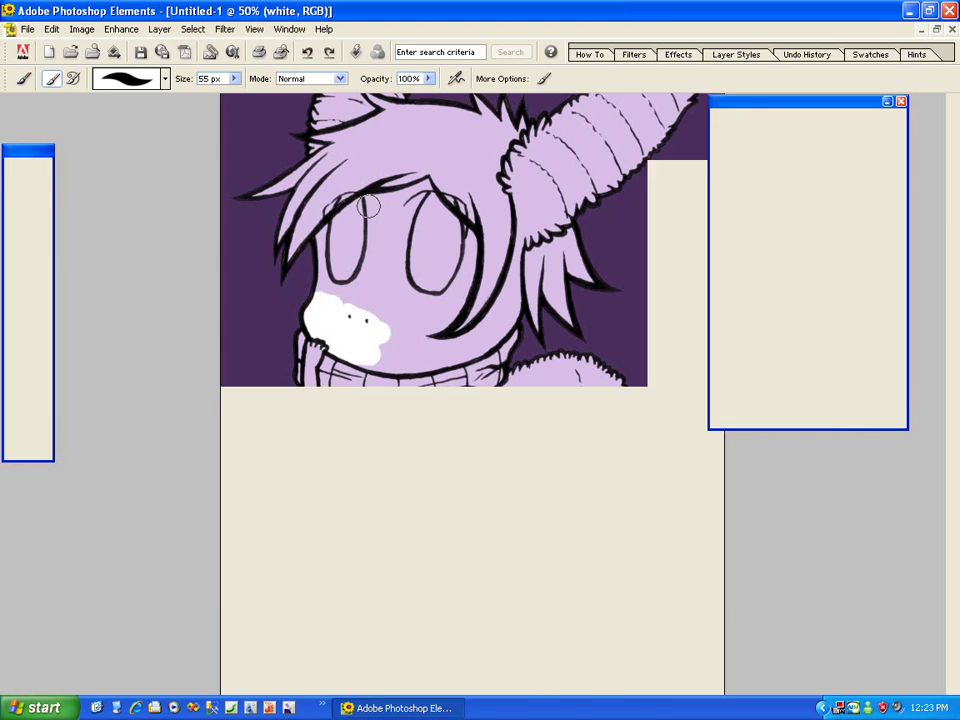